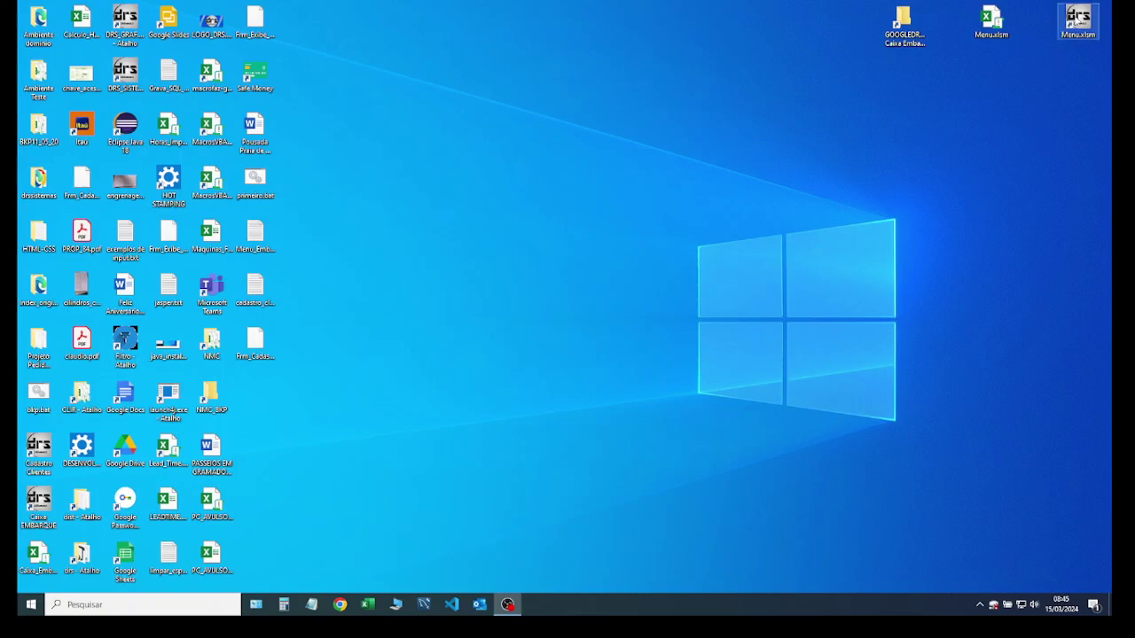
# Step: Launch Menu.xlsm and start Gerar uma RU from Cadastro Embalagem (RU) to load the packaging generator page
pyautogui.click(1077, 22)
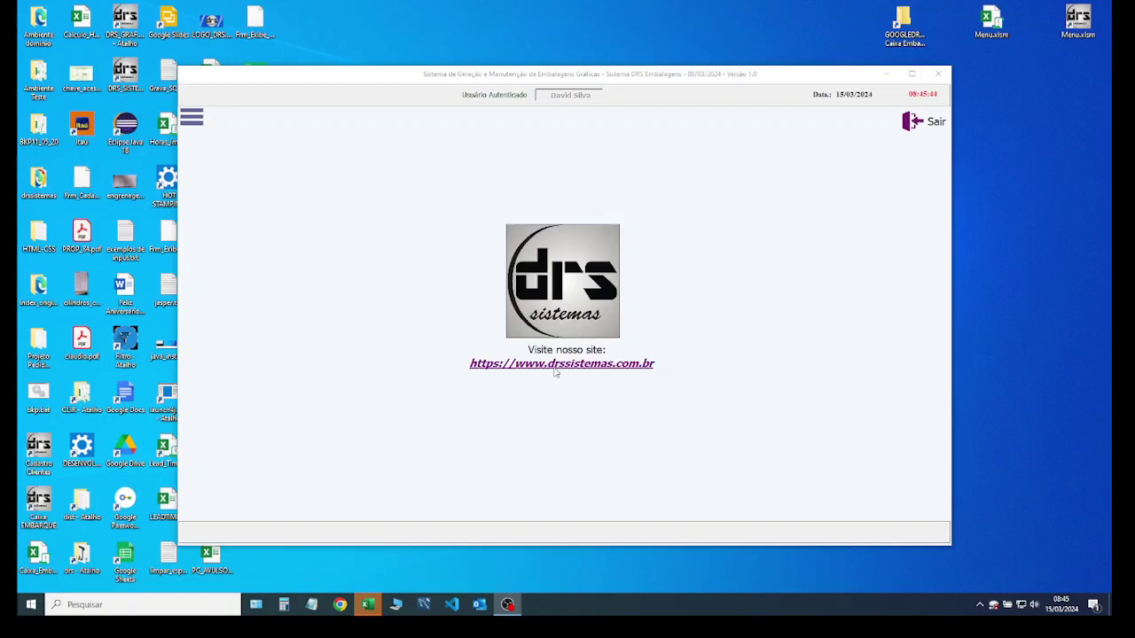
pyautogui.click(193, 121)
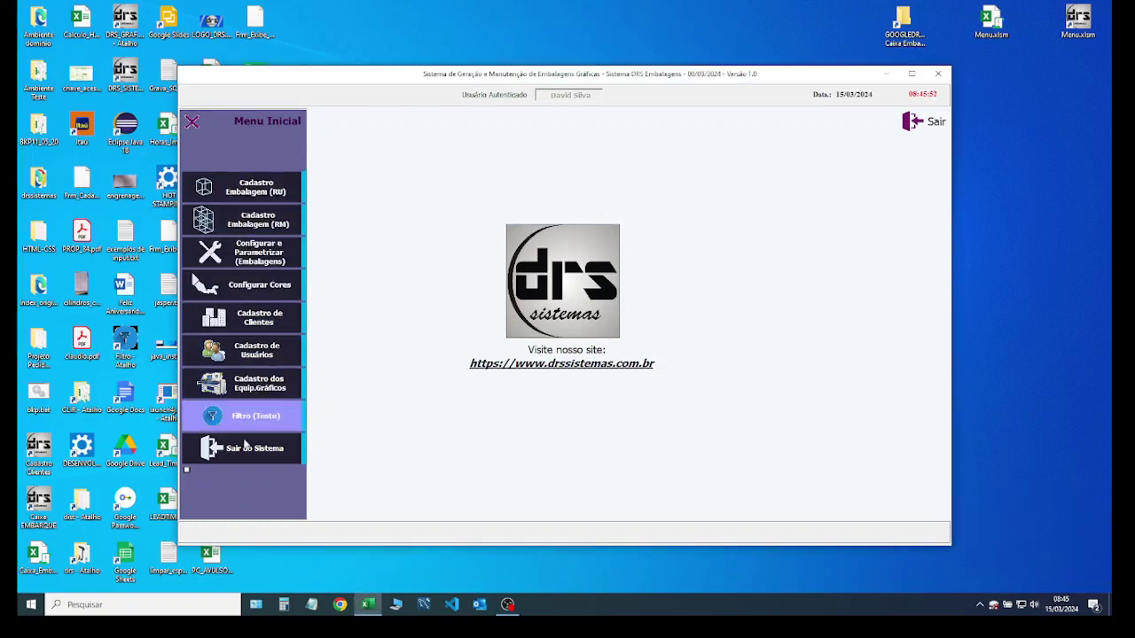
pyautogui.click(254, 188)
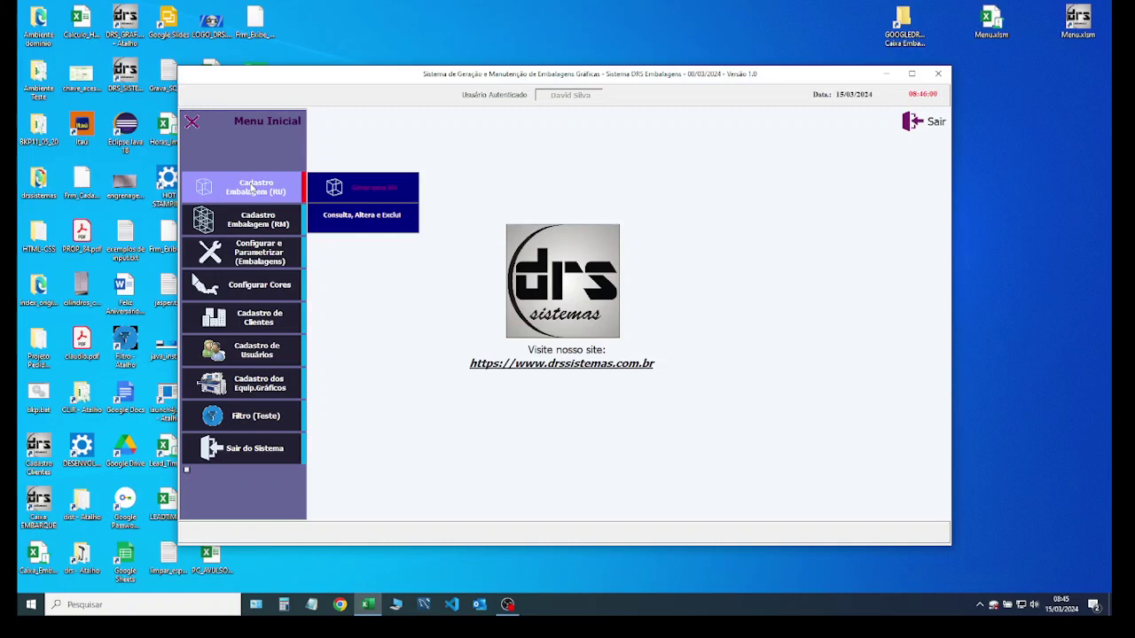
pyautogui.click(364, 190)
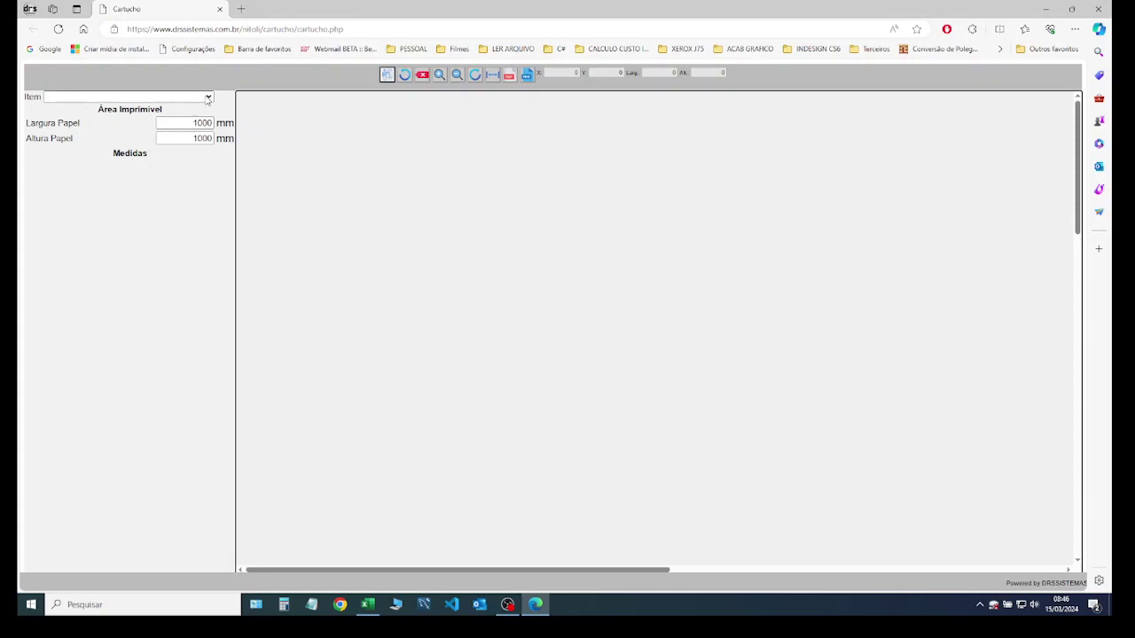
# Step: Select SFB - Sacola com furos - Fechamento Bobst as the packaging item, then close the generator page
pyautogui.click(208, 97)
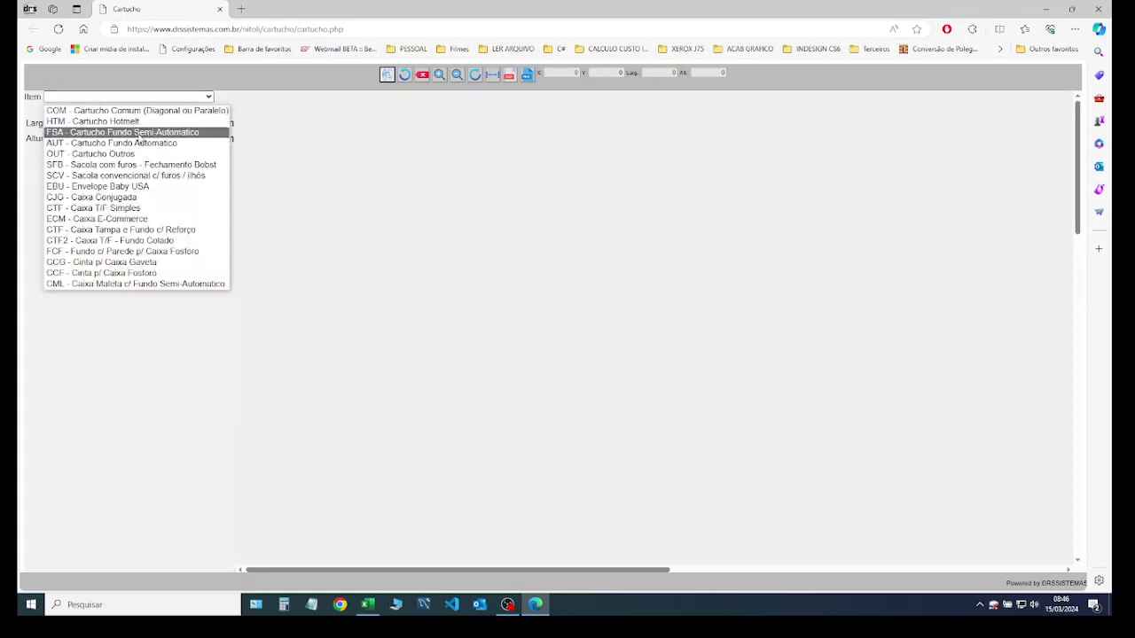
pyautogui.click(133, 165)
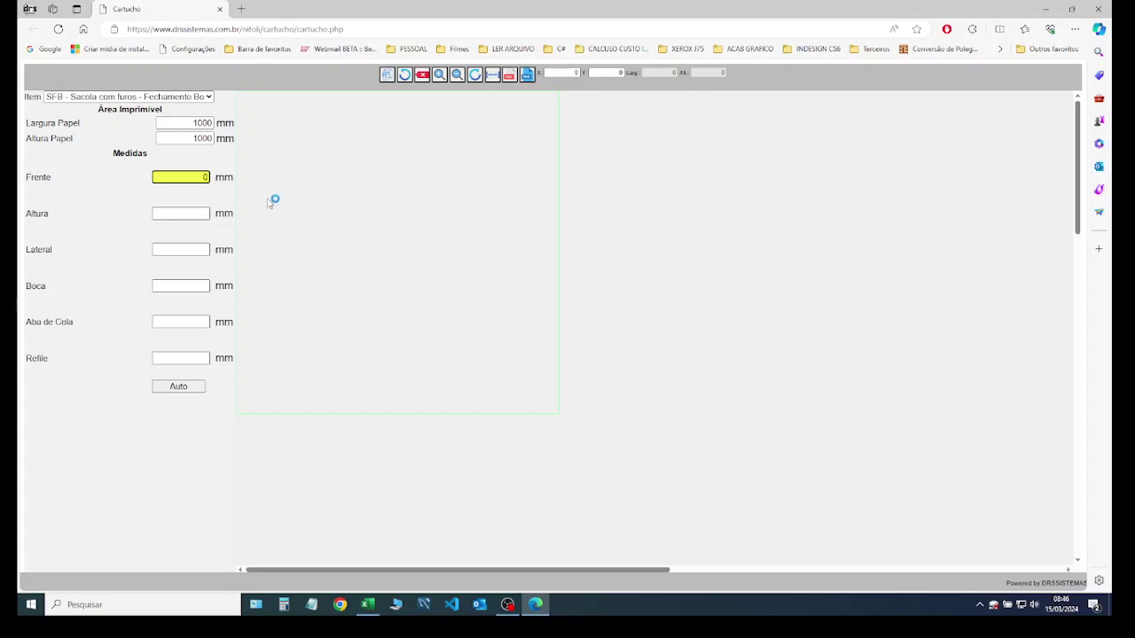
pyautogui.click(210, 99)
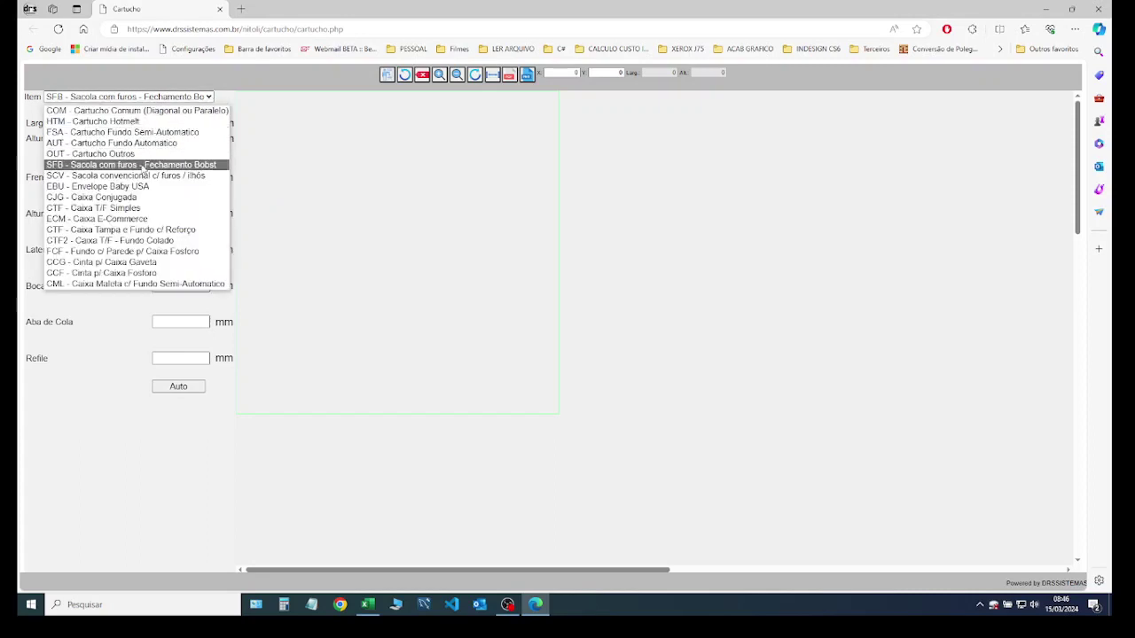
pyautogui.click(137, 171)
pyautogui.click(170, 176)
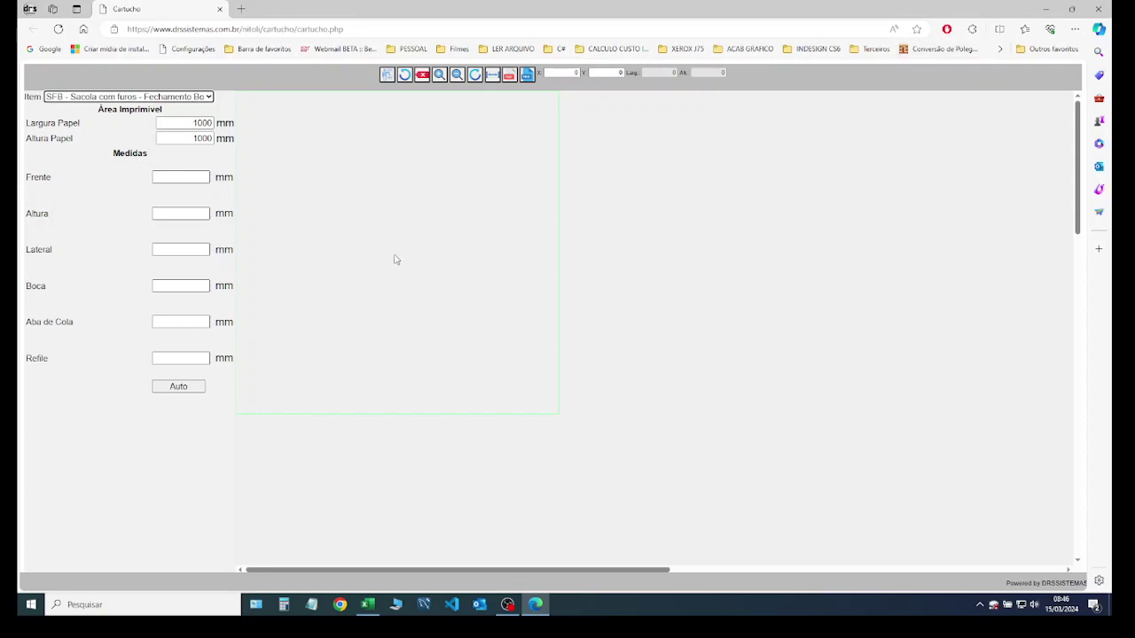
pyautogui.click(1098, 11)
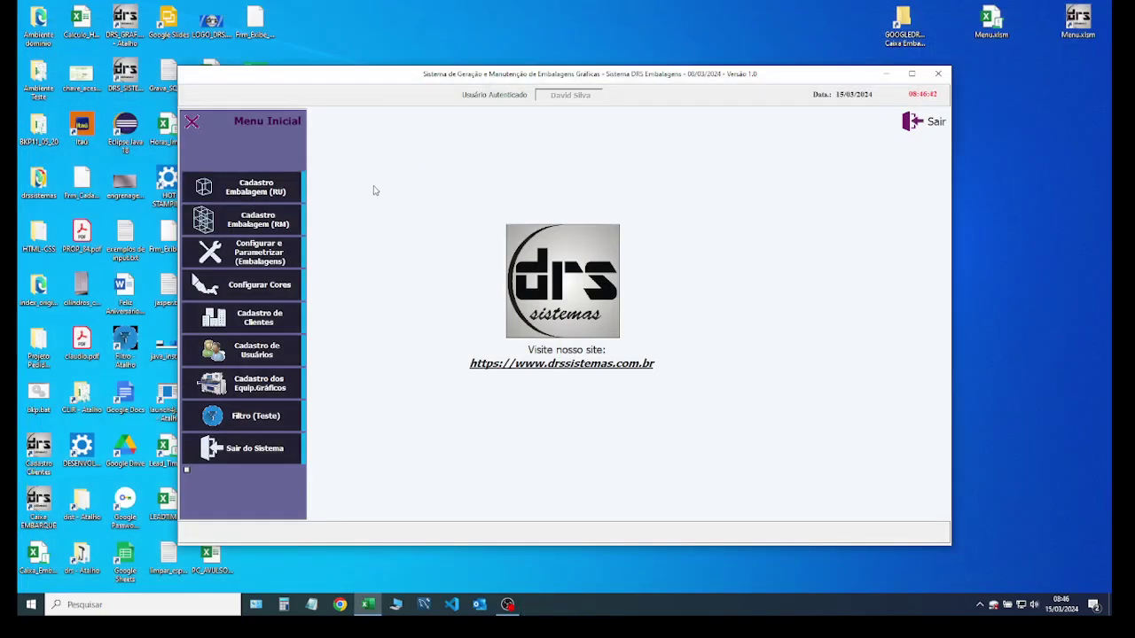
# Step: Reopen Gerar uma RU under Cadastro Embalagem (RU), examine the available packaging items, and return to the Menu Inicial
pyautogui.click(244, 186)
pyautogui.click(236, 221)
pyautogui.click(251, 198)
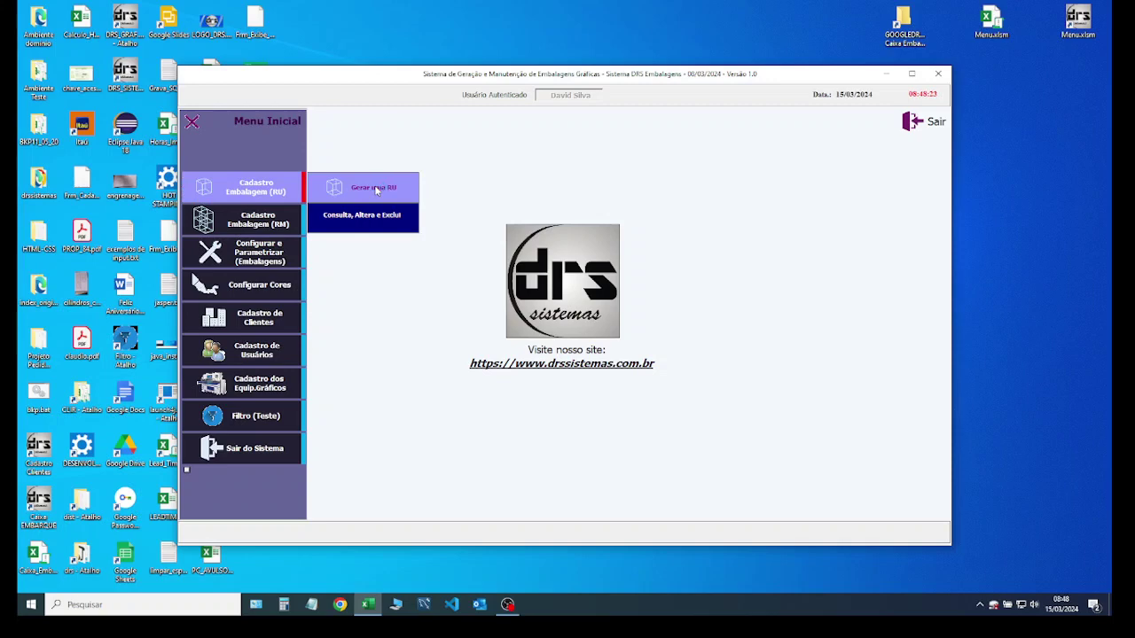
pyautogui.click(376, 190)
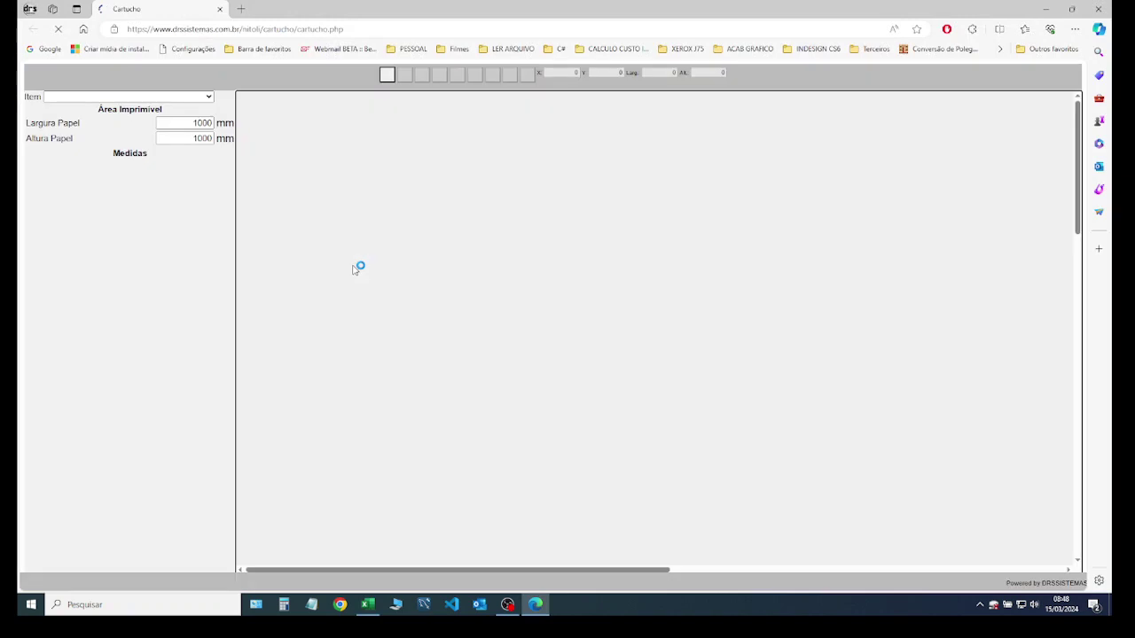
pyautogui.click(211, 97)
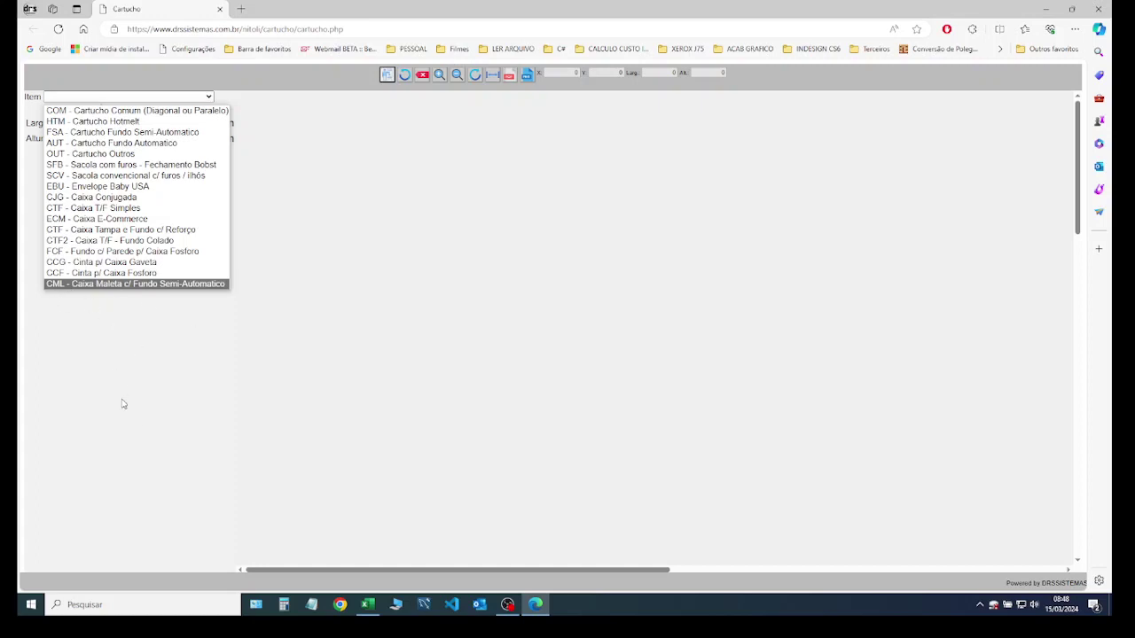
pyautogui.click(431, 257)
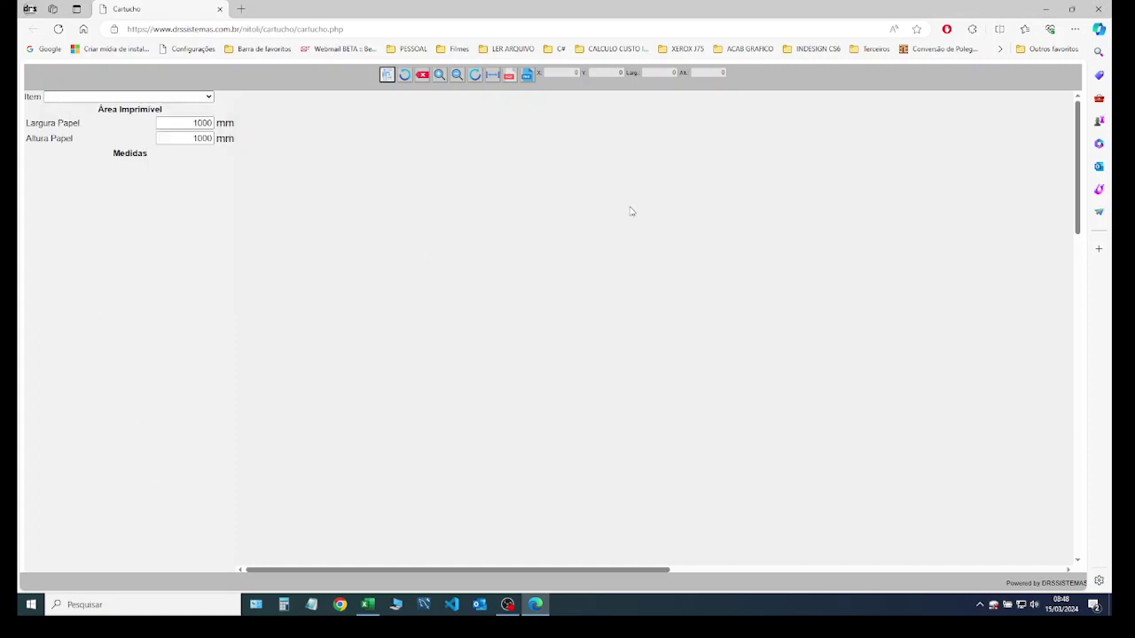
pyautogui.click(1041, 9)
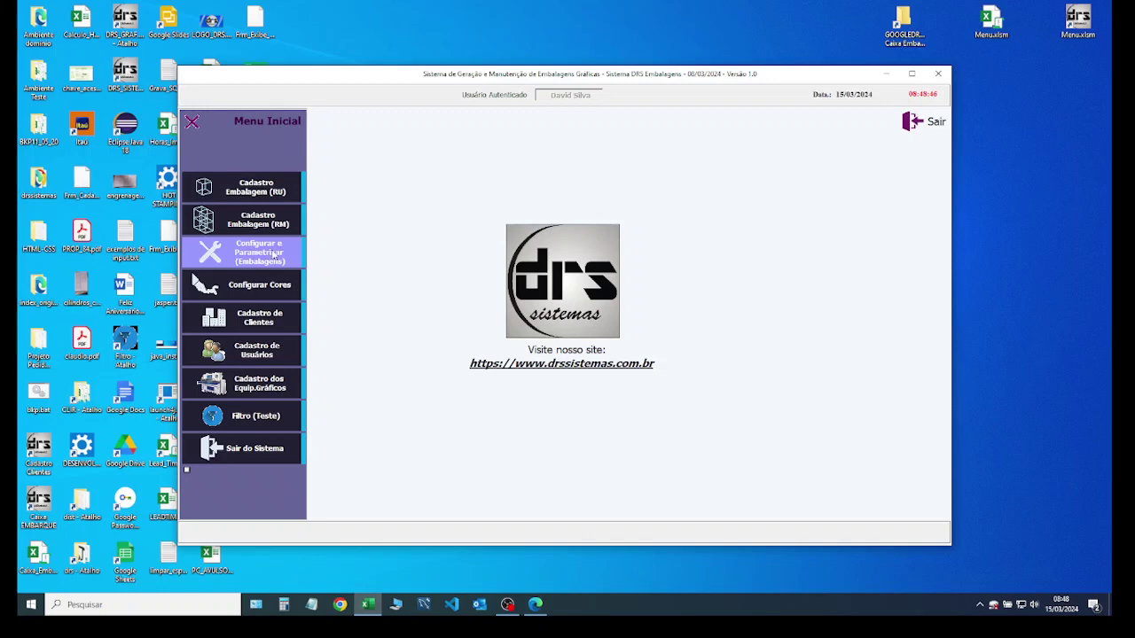
# Step: Switch back to the packaging generator in the browser, review its item types once more, and minimize it
pyautogui.click(251, 186)
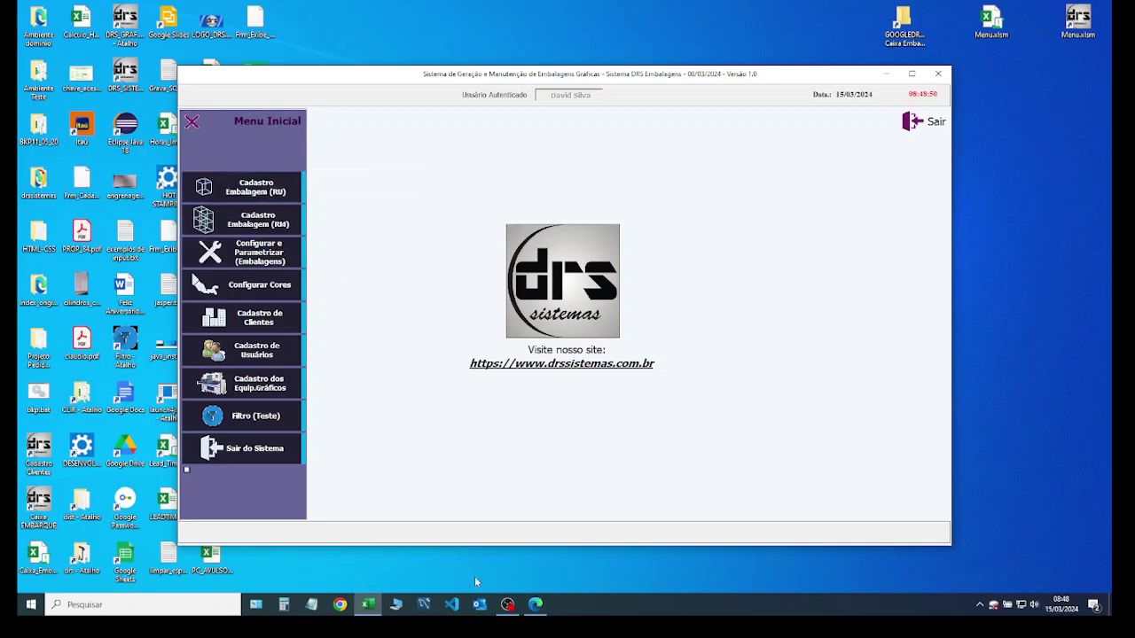
pyautogui.click(537, 605)
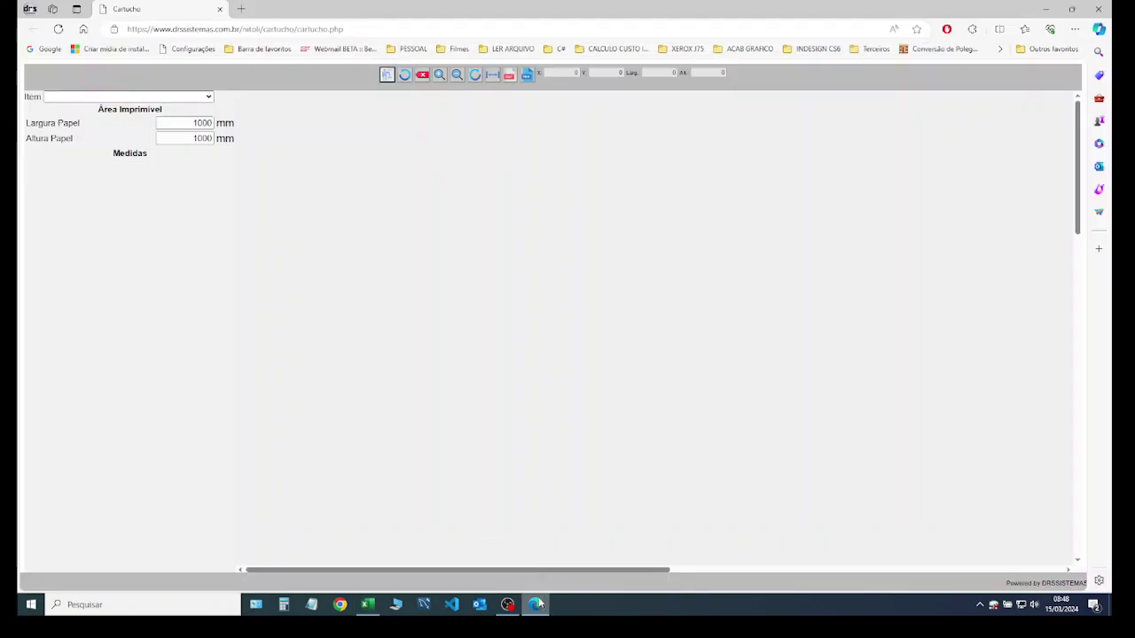
pyautogui.click(211, 98)
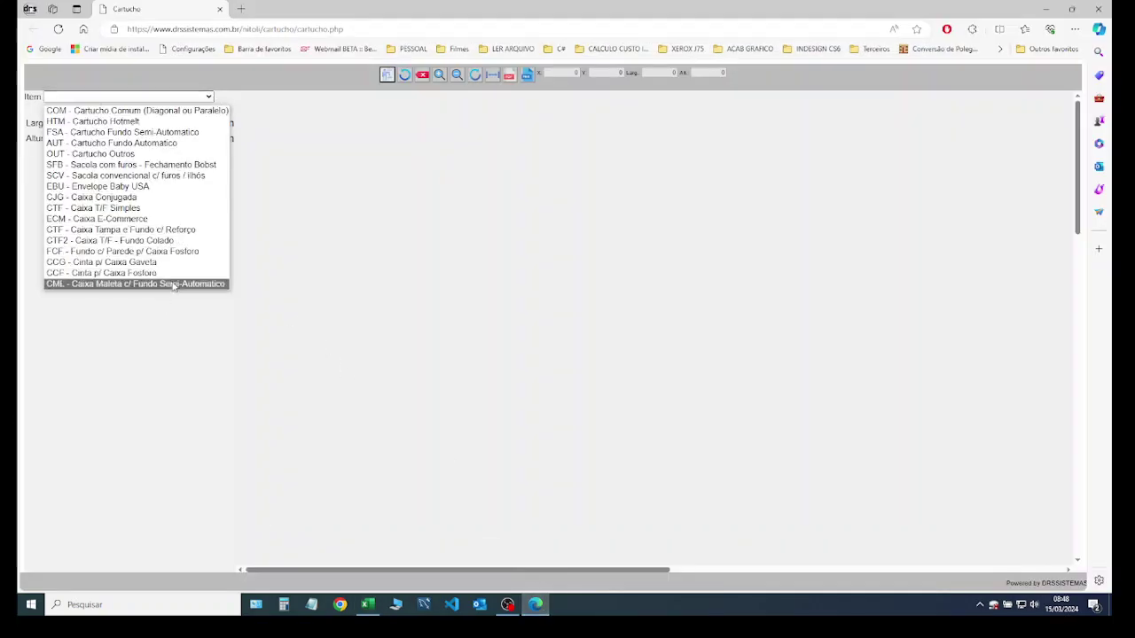
pyautogui.click(618, 128)
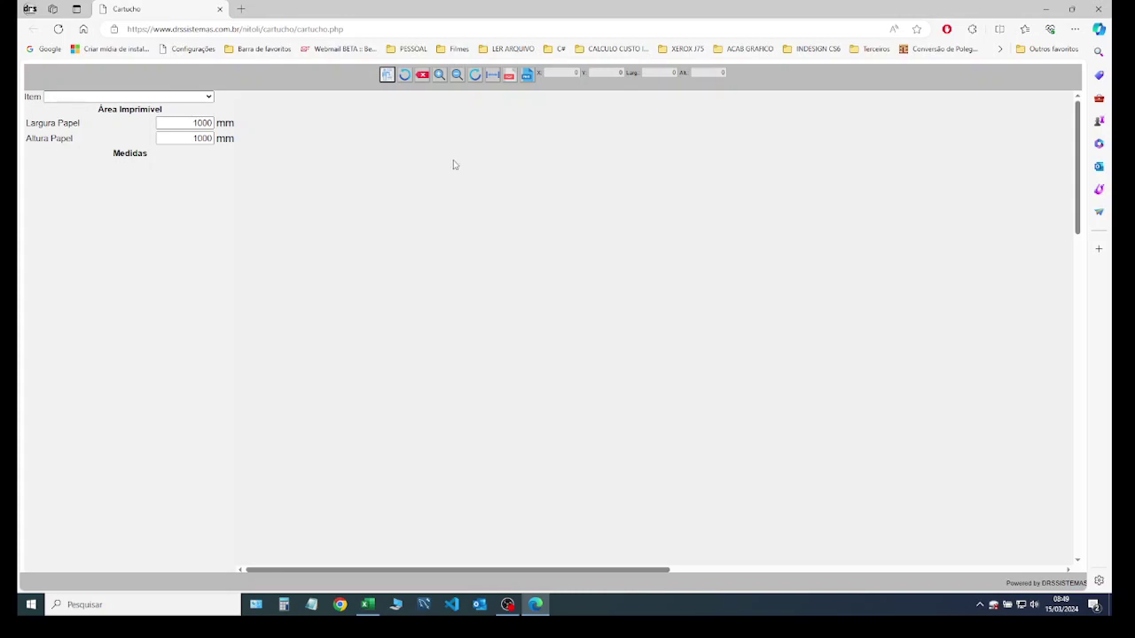
pyautogui.click(1045, 9)
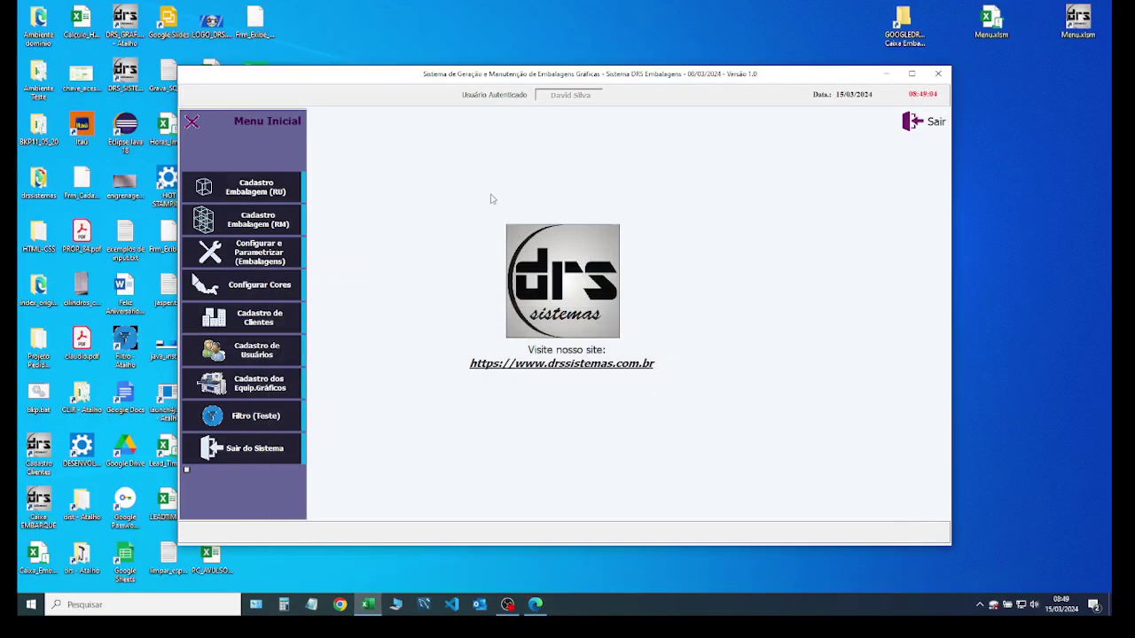
# Step: Try different Menu Inicial colours in Configurar Cores, finish on Padrão, and close the settings
pyautogui.click(274, 297)
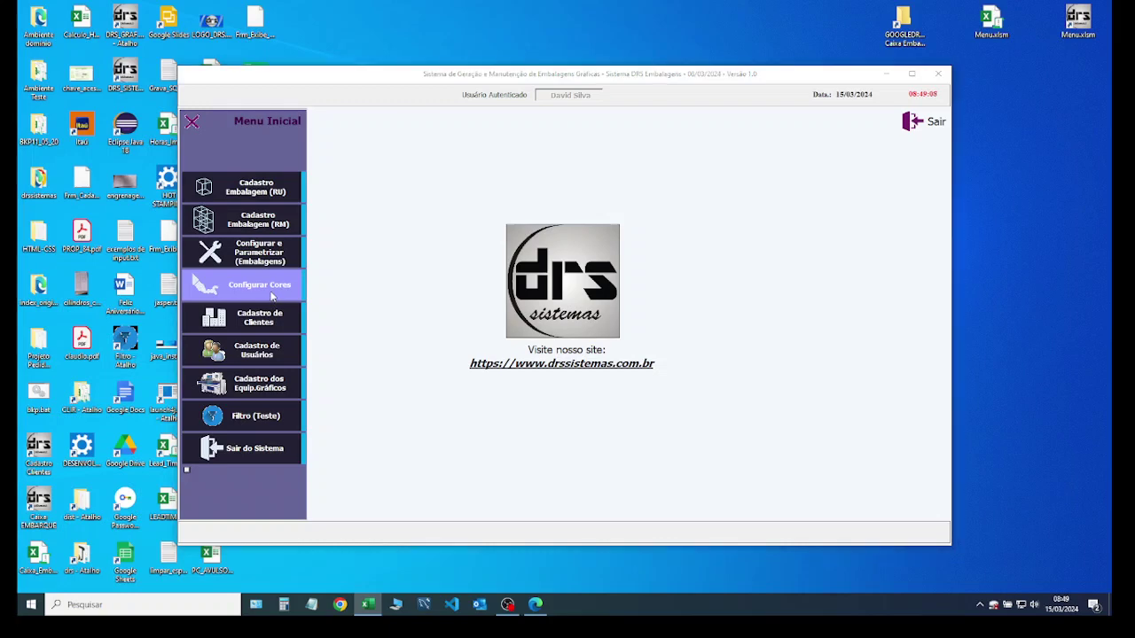
pyautogui.click(510, 331)
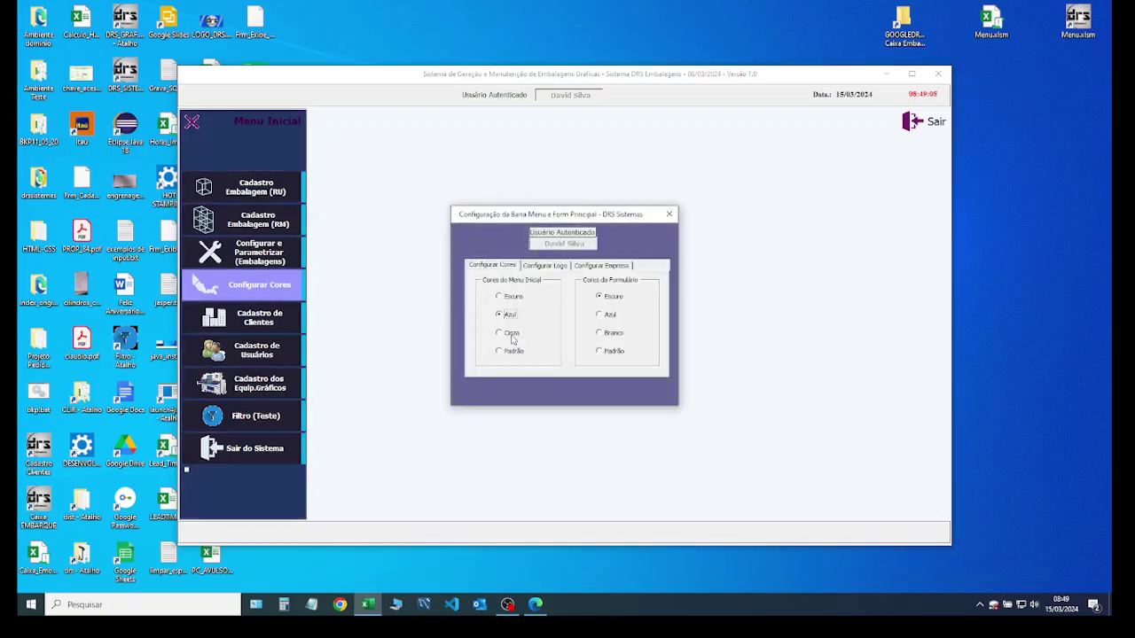
pyautogui.click(513, 351)
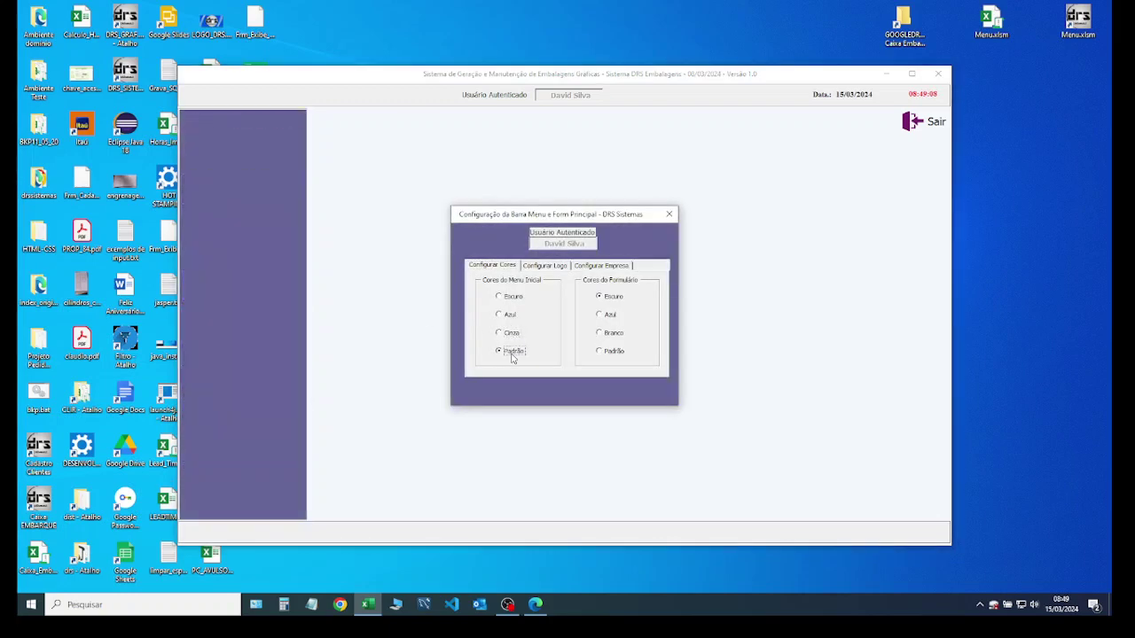
pyautogui.click(520, 298)
pyautogui.click(507, 351)
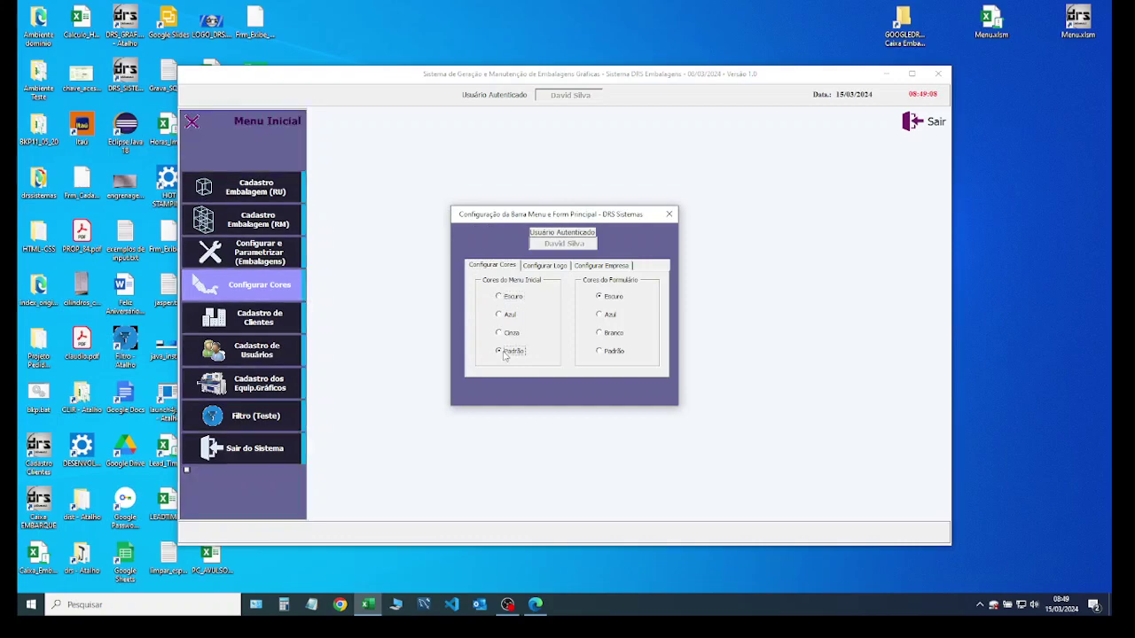
pyautogui.click(670, 214)
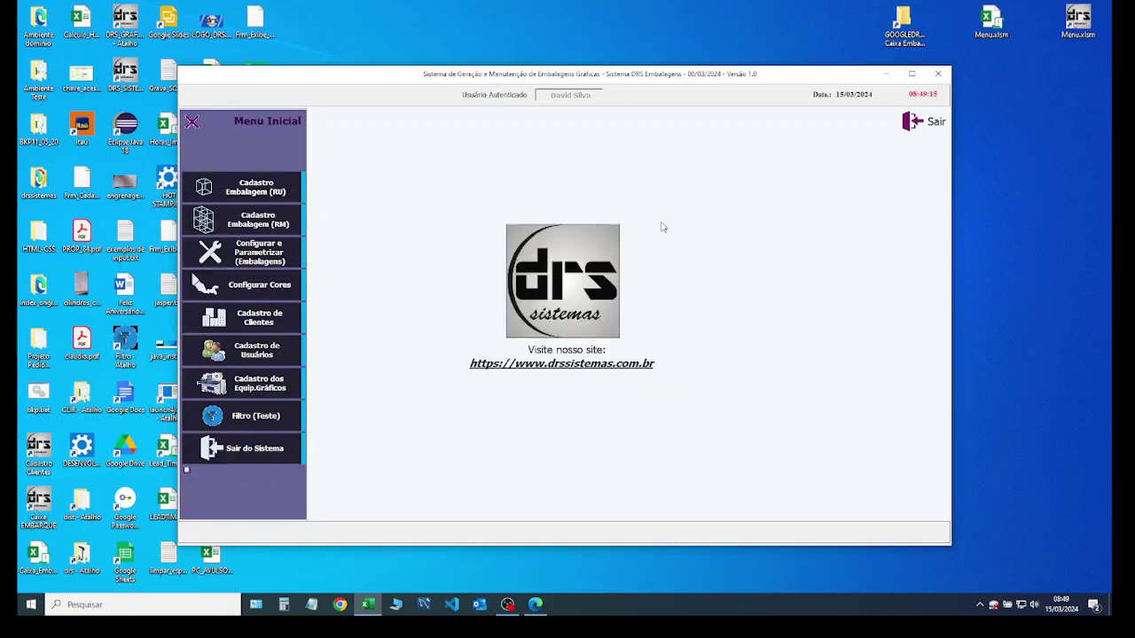
# Step: Open the client list from Cadastro de Clientes, go back to the Menu Inicial, and open the list again
pyautogui.click(257, 320)
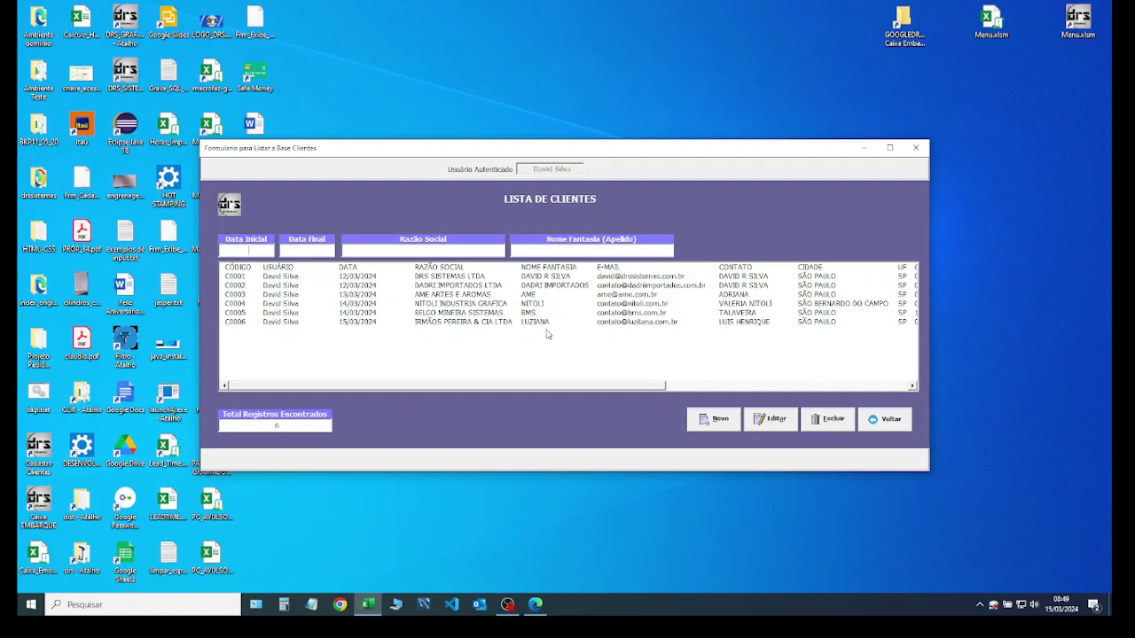
pyautogui.click(879, 421)
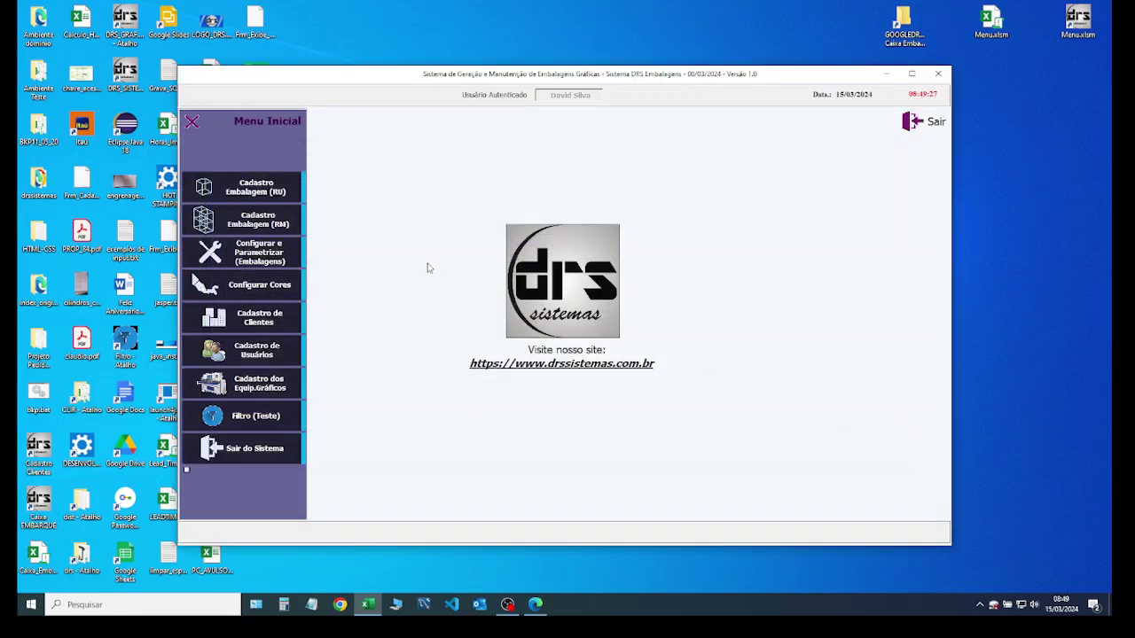
pyautogui.click(268, 195)
pyautogui.click(273, 329)
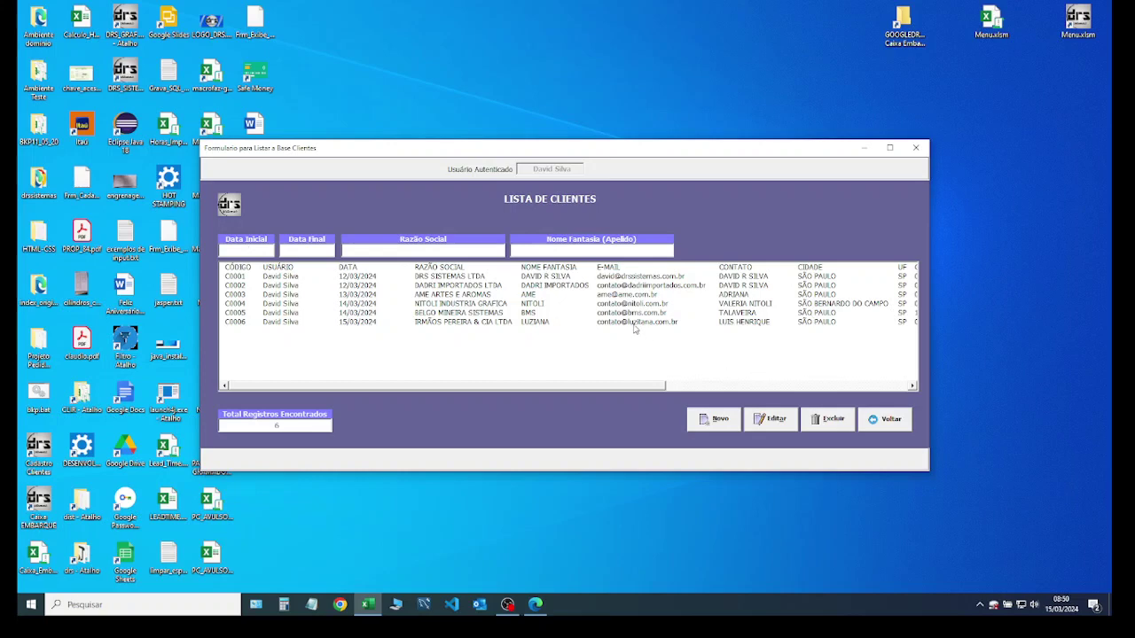
# Step: Filter the client list by registration date from 01/03/2024 to 13/03/2024
pyautogui.write('01/03/2024')
pyautogui.press('Tab')
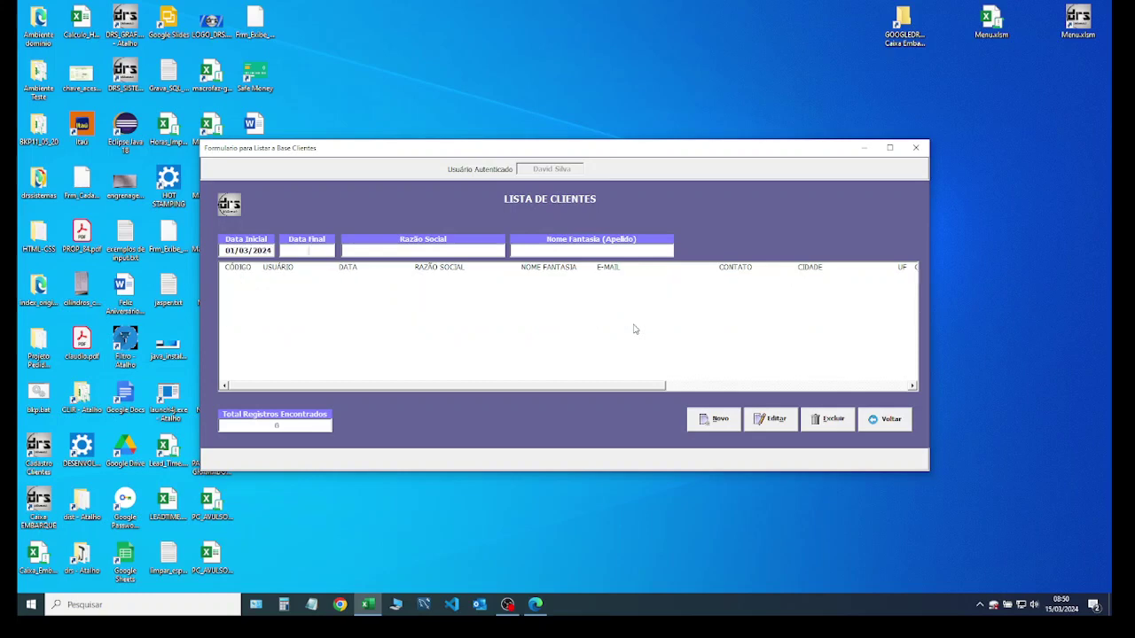
pyautogui.write('13/03/2024')
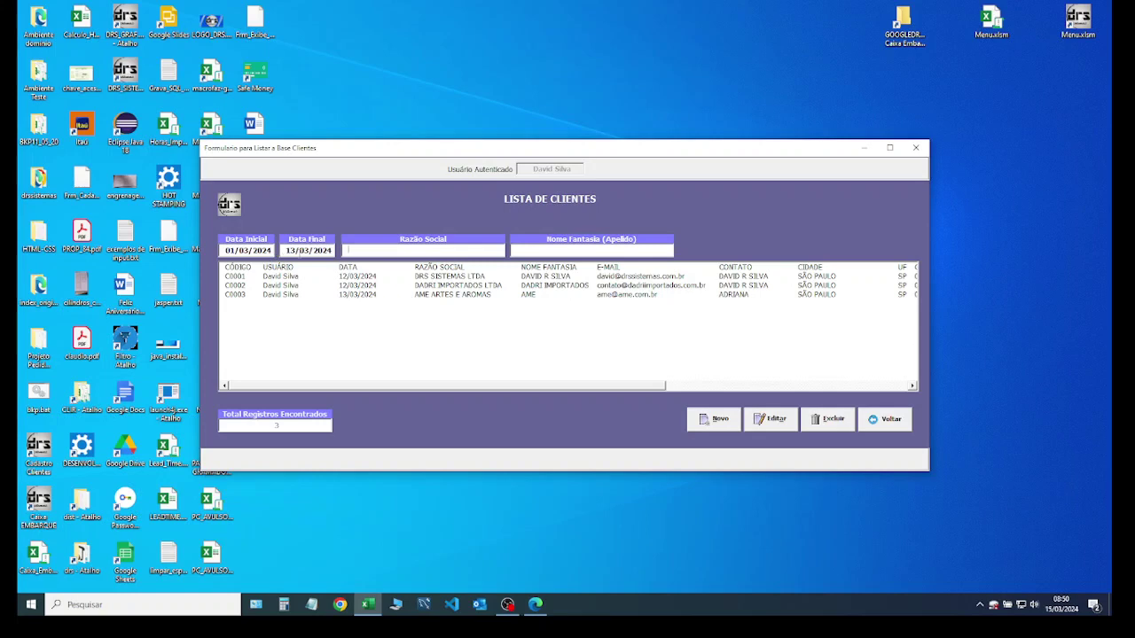
# Step: Clear the Data Inicial and Data Final filters to list all clients
pyautogui.hotkey('shift', 'Tab')
pyautogui.hotkey('shift', 'Tab')
pyautogui.press('Delete')
pyautogui.press('Tab')
pyautogui.press('Delete')
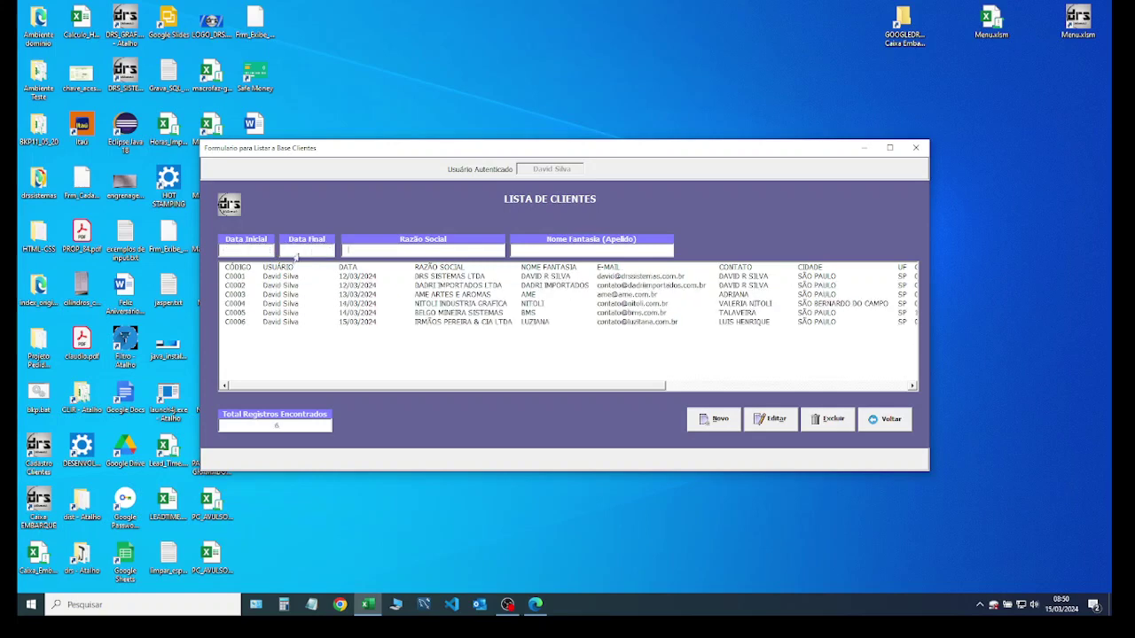
pyautogui.press('Tab')
# Step: Open the last listed client's record for editing, save it, and return to the client list
pyautogui.click(438, 323)
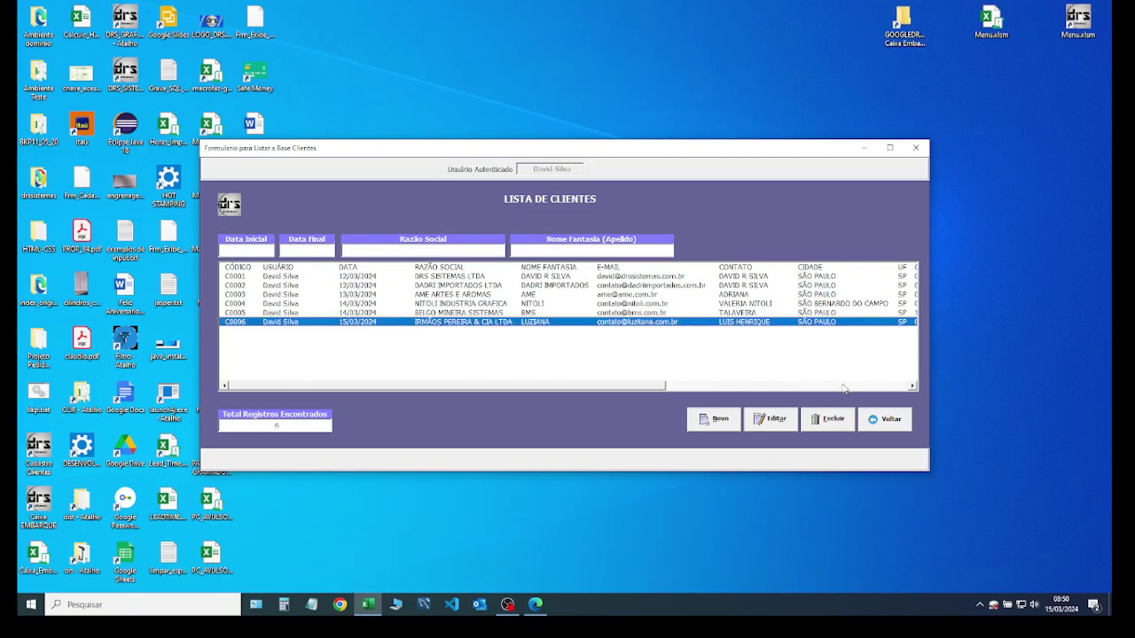
pyautogui.click(768, 422)
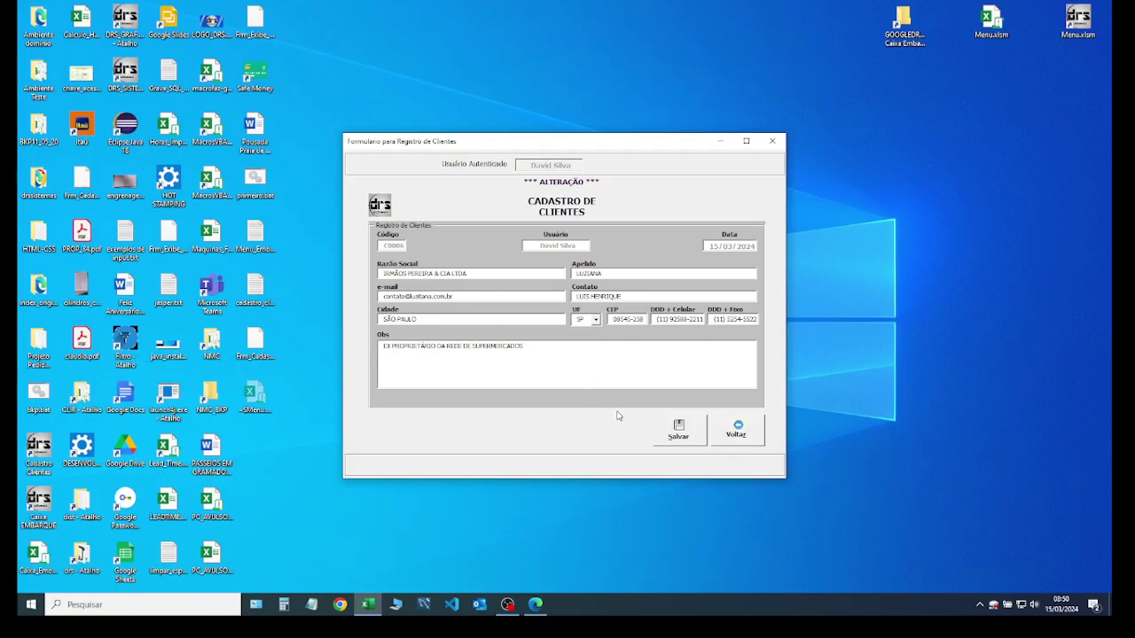
pyautogui.click(678, 434)
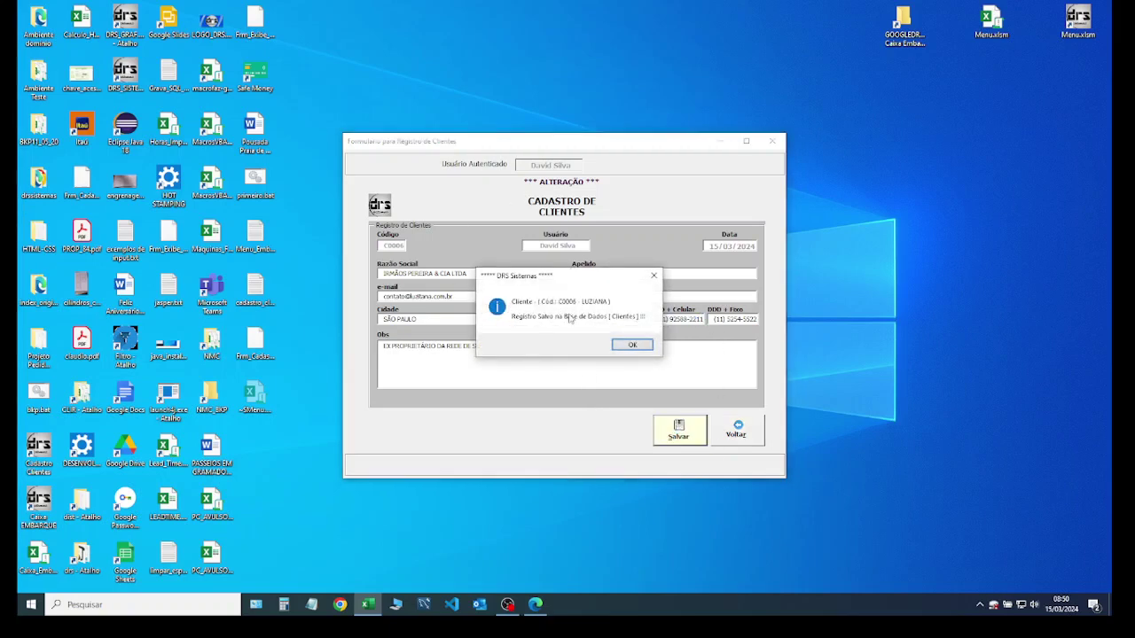
pyautogui.click(647, 345)
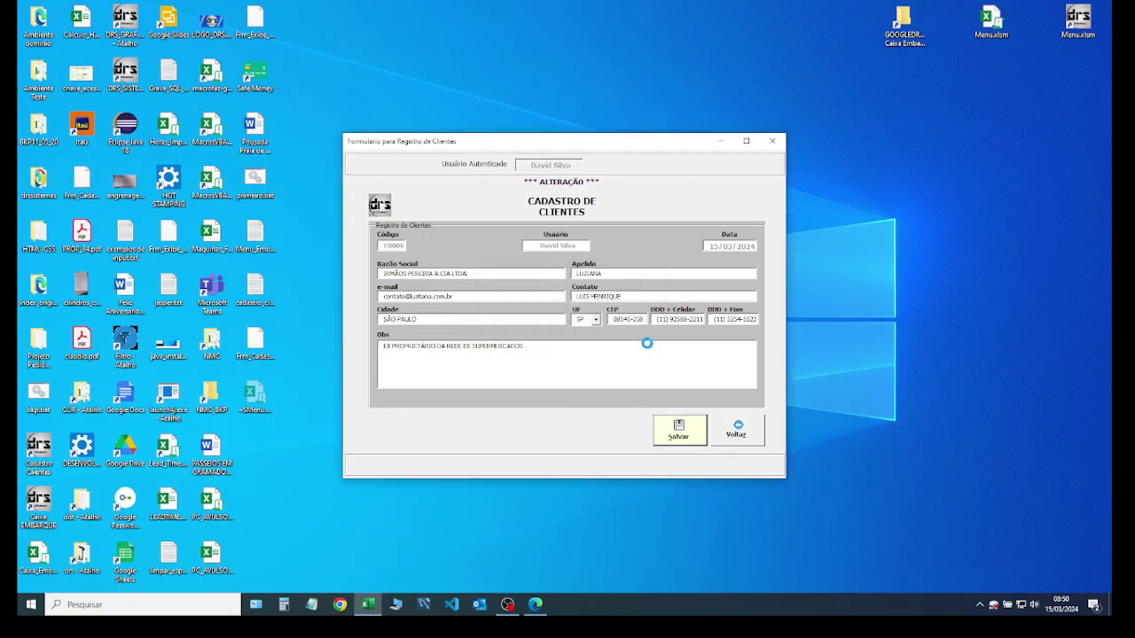
pyautogui.click(736, 432)
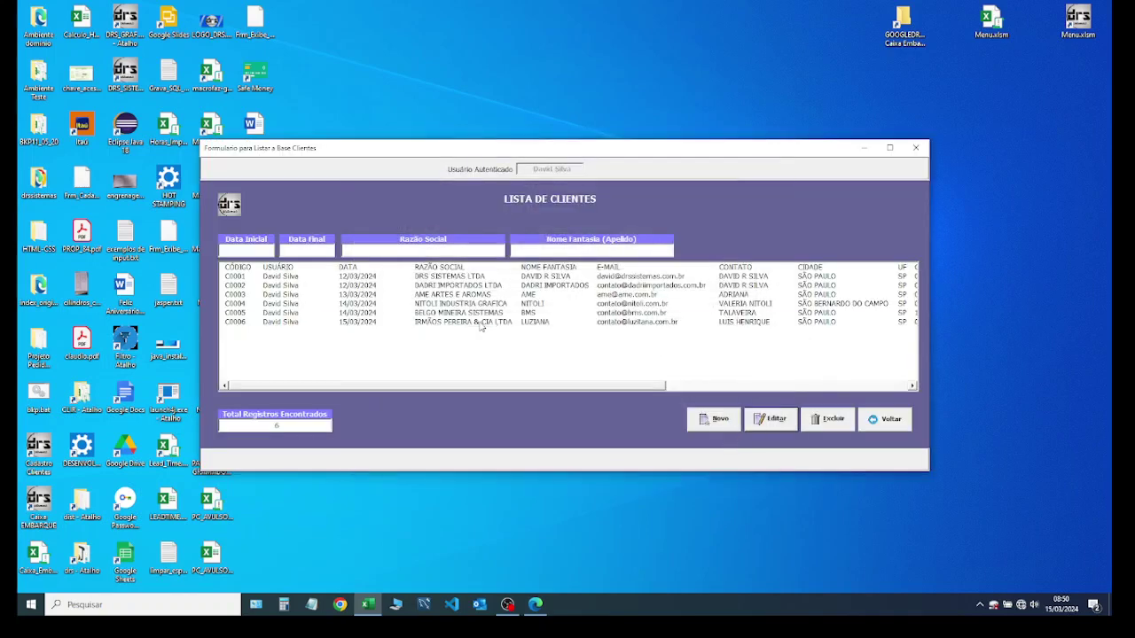
# Step: Delete the last listed client's record from the client list and confirm the exclusion
pyautogui.click(482, 322)
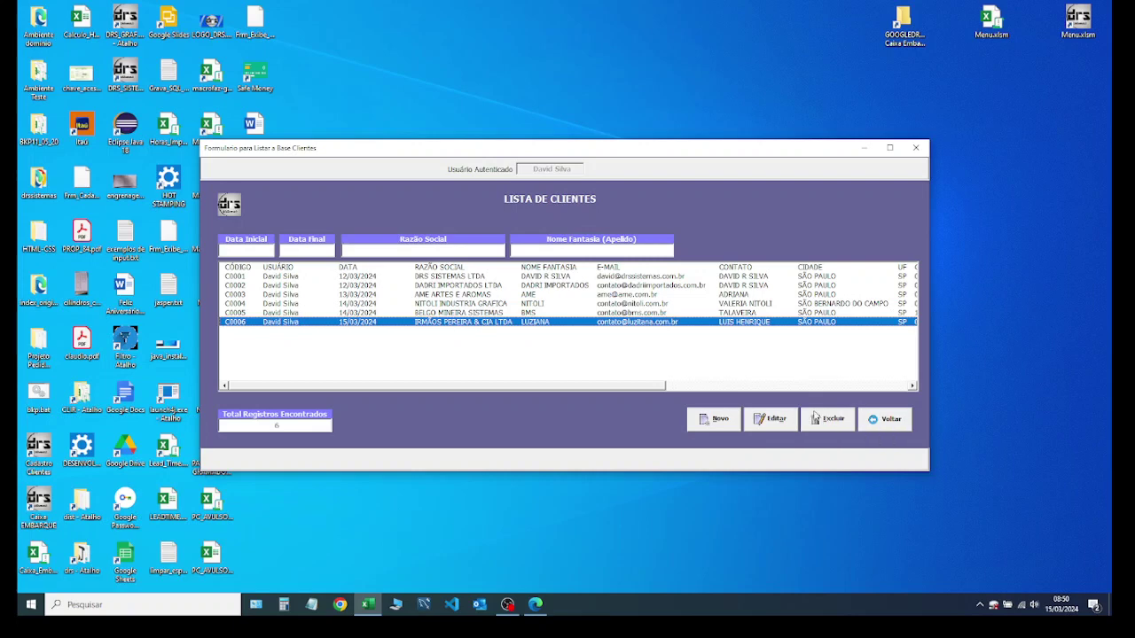
pyautogui.click(824, 418)
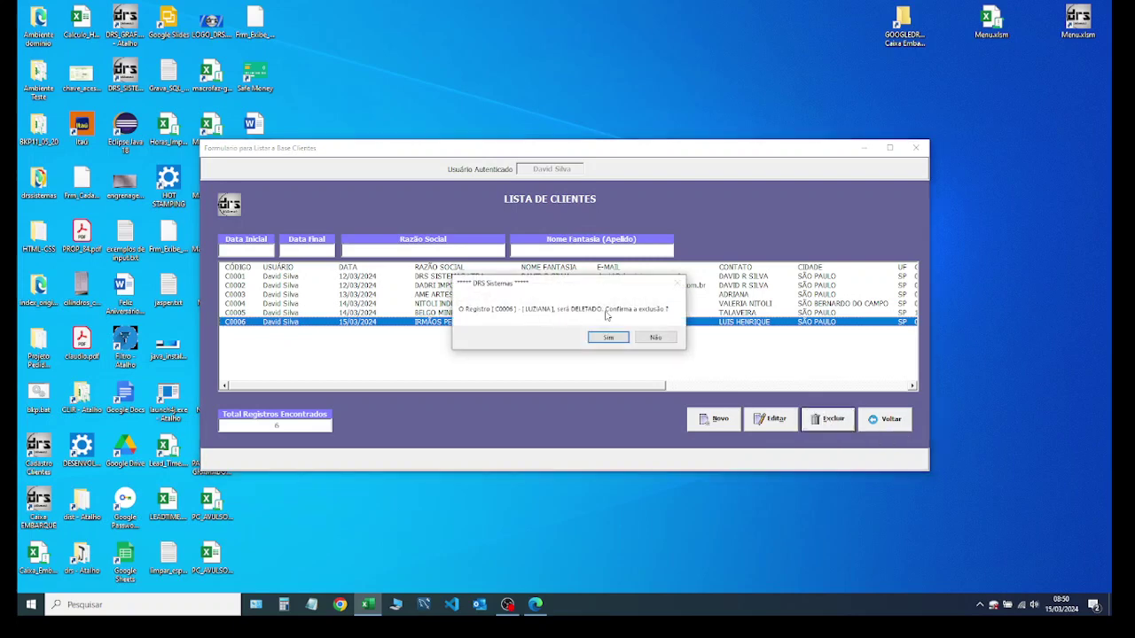
pyautogui.click(611, 338)
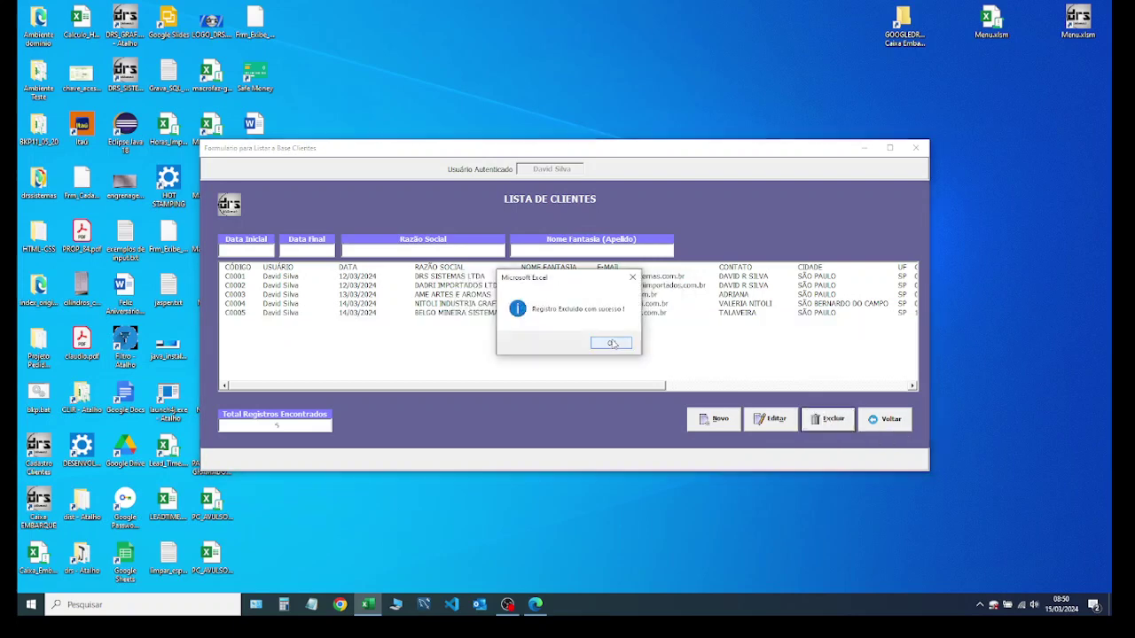
pyautogui.click(611, 342)
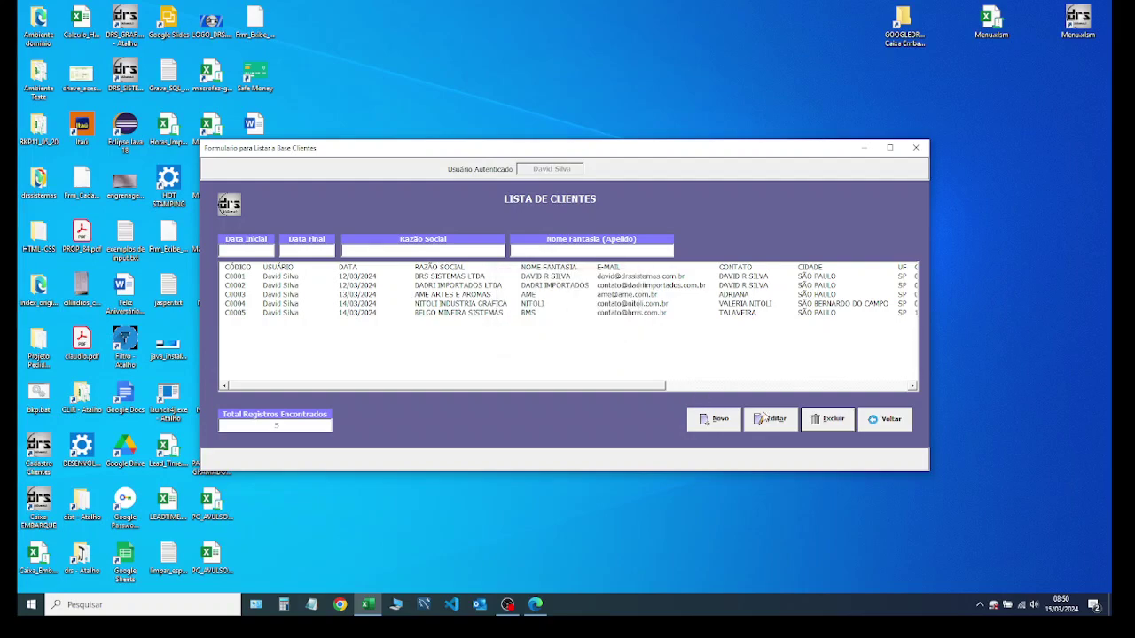
# Step: View the blank new-client registration form, leave it without saving, and return through the client list to the Menu Inicial
pyautogui.click(715, 420)
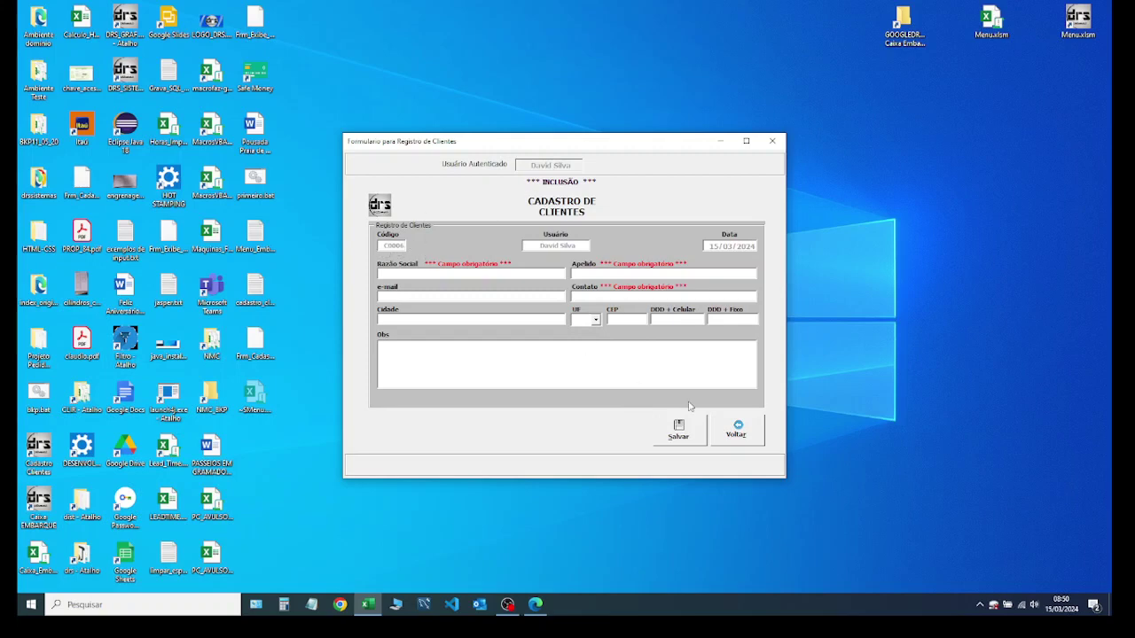
pyautogui.click(739, 428)
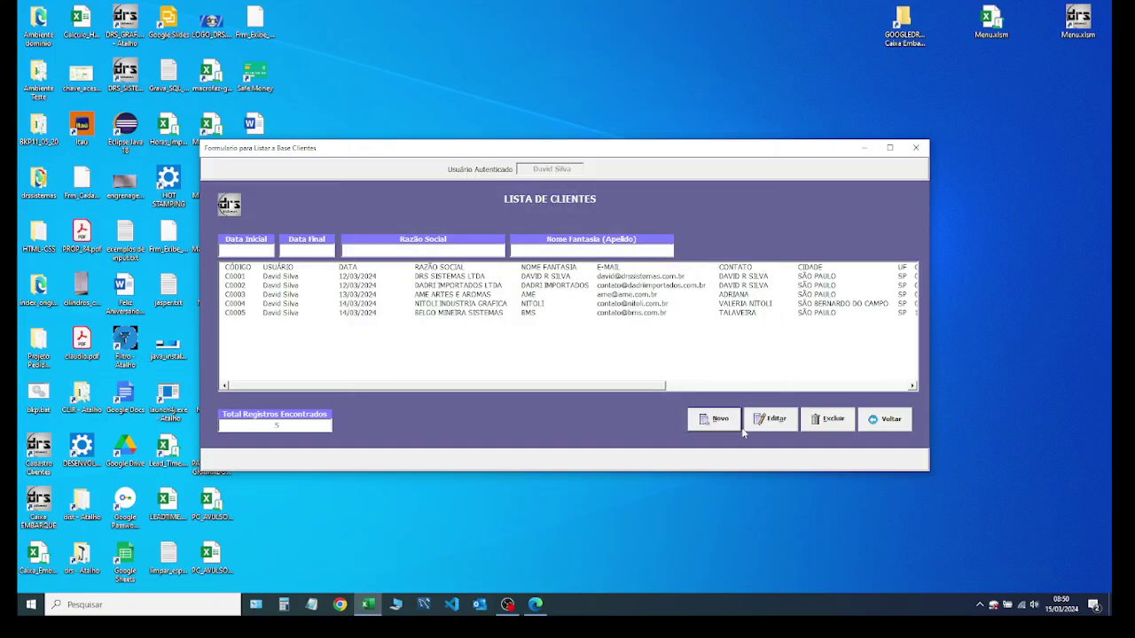
pyautogui.click(886, 423)
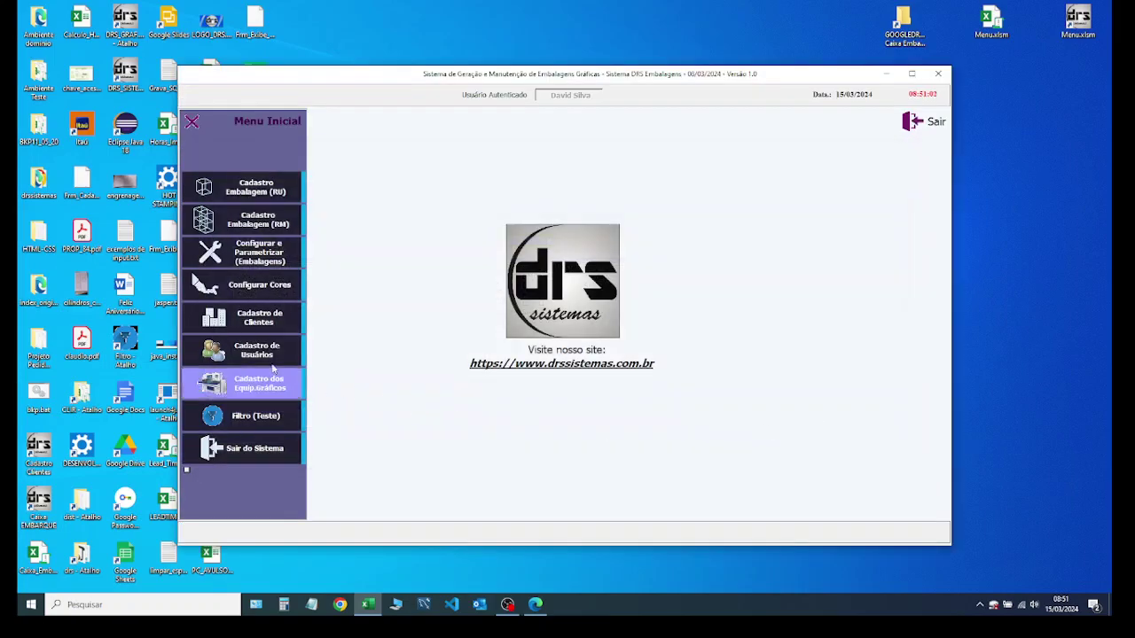
# Step: Open Cadastro de Usuários and browse the listed users' records to view their details
pyautogui.click(255, 355)
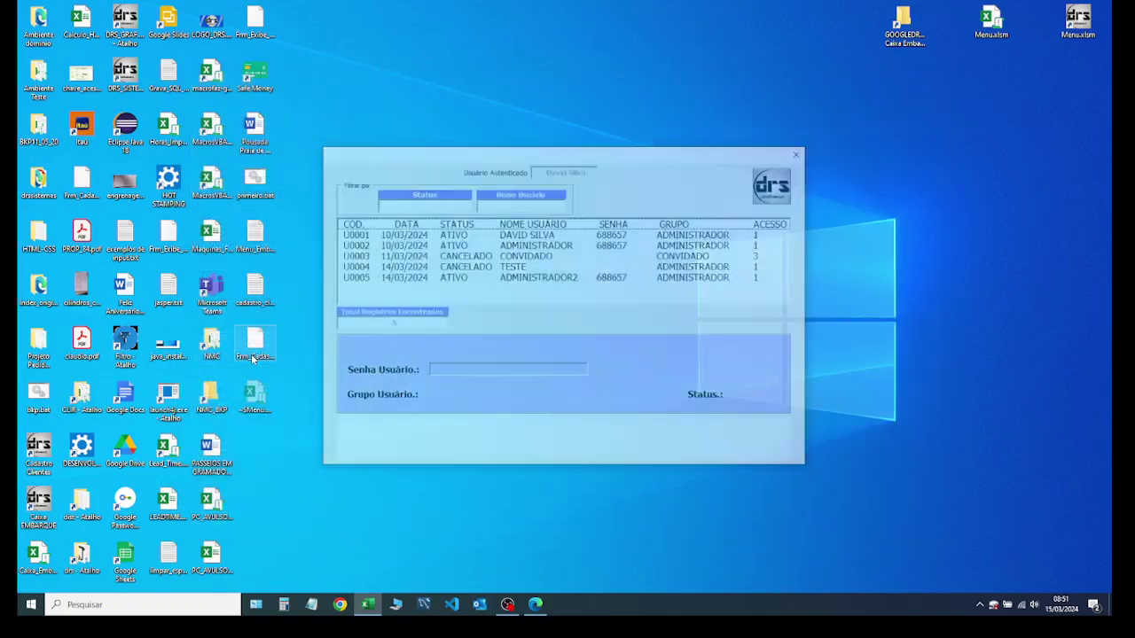
pyautogui.click(524, 234)
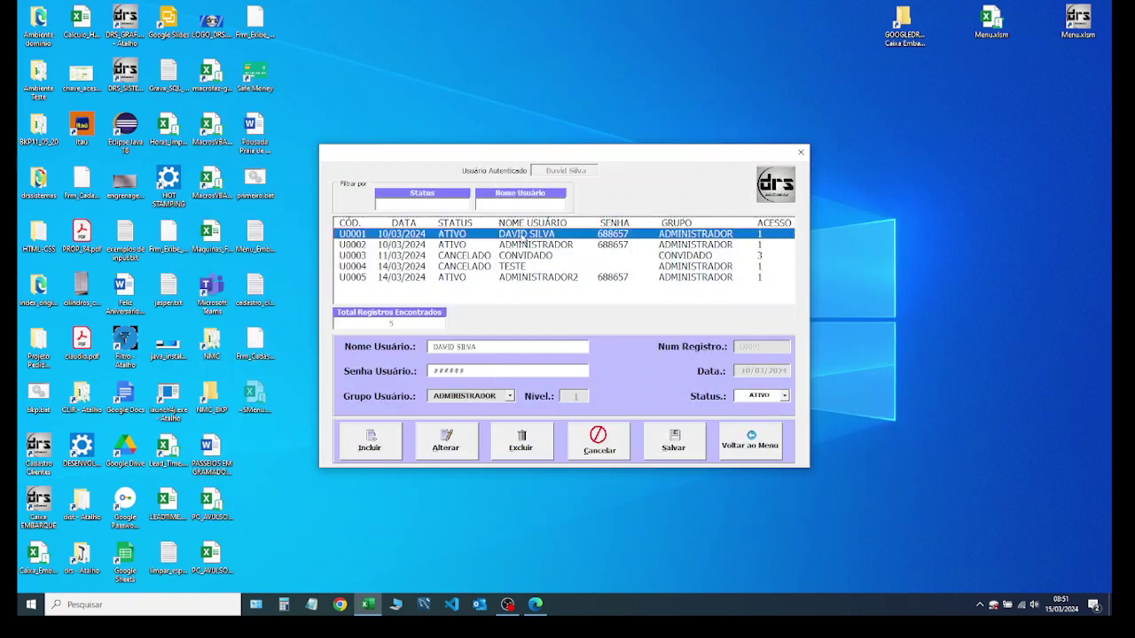
pyautogui.press('Down')
pyautogui.press('Down')
pyautogui.press('Down')
pyautogui.press('Down')
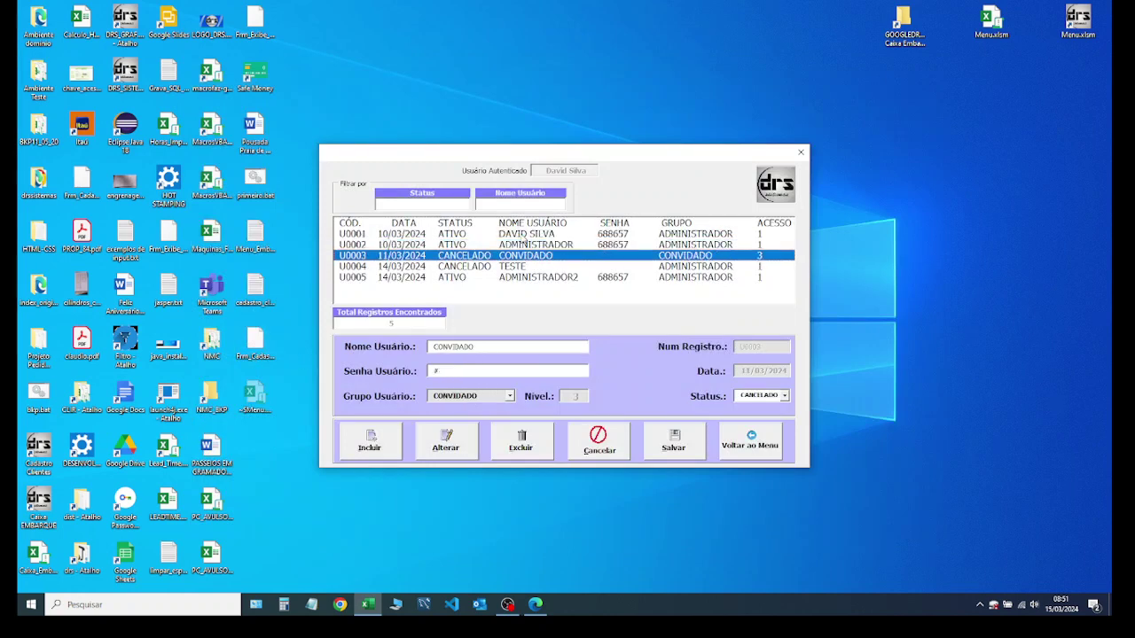
pyautogui.press('Up')
pyautogui.press('Up')
pyautogui.press('Up')
pyautogui.press('Up')
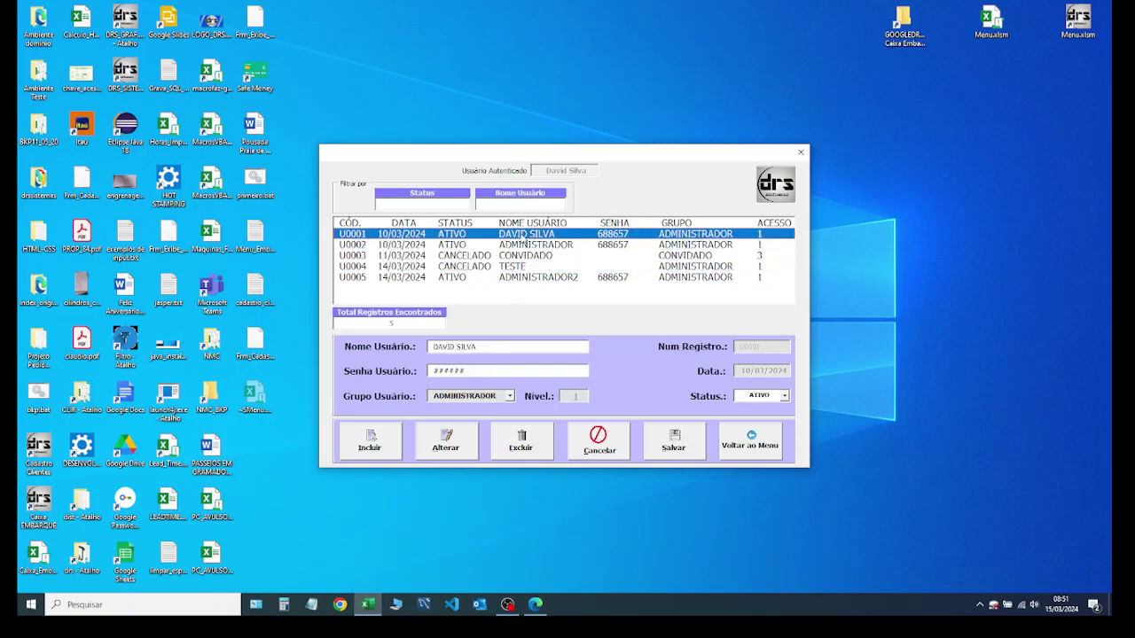
pyautogui.press('Down')
pyautogui.press('Down')
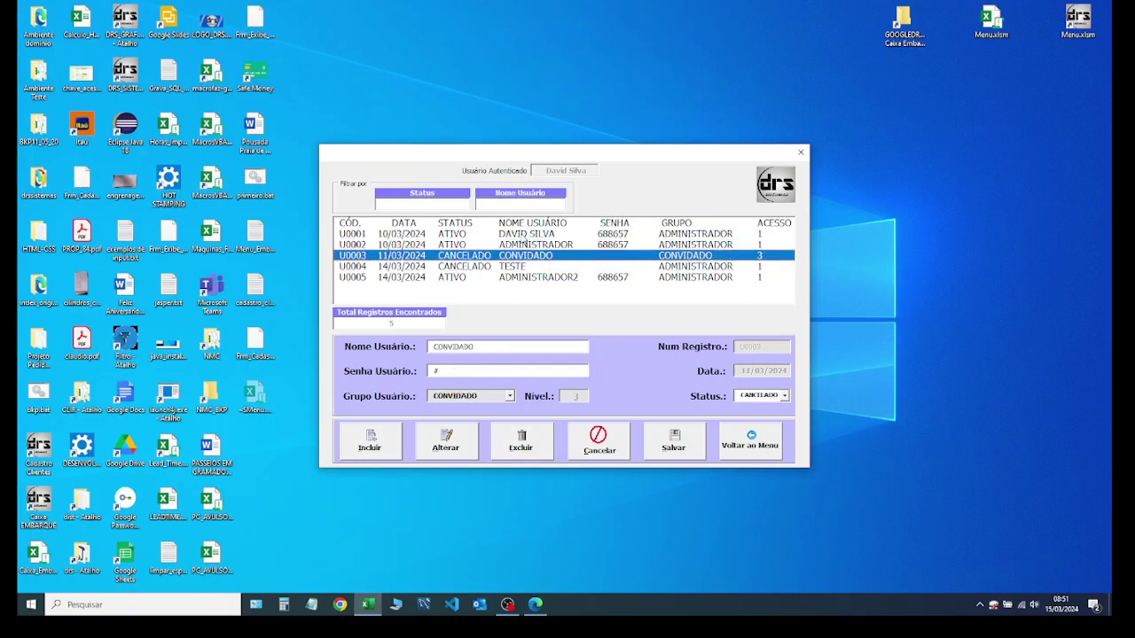
# Step: Set the TESTE user's group to ANALISTA and status to ATIVO, and save the record
pyautogui.click(514, 269)
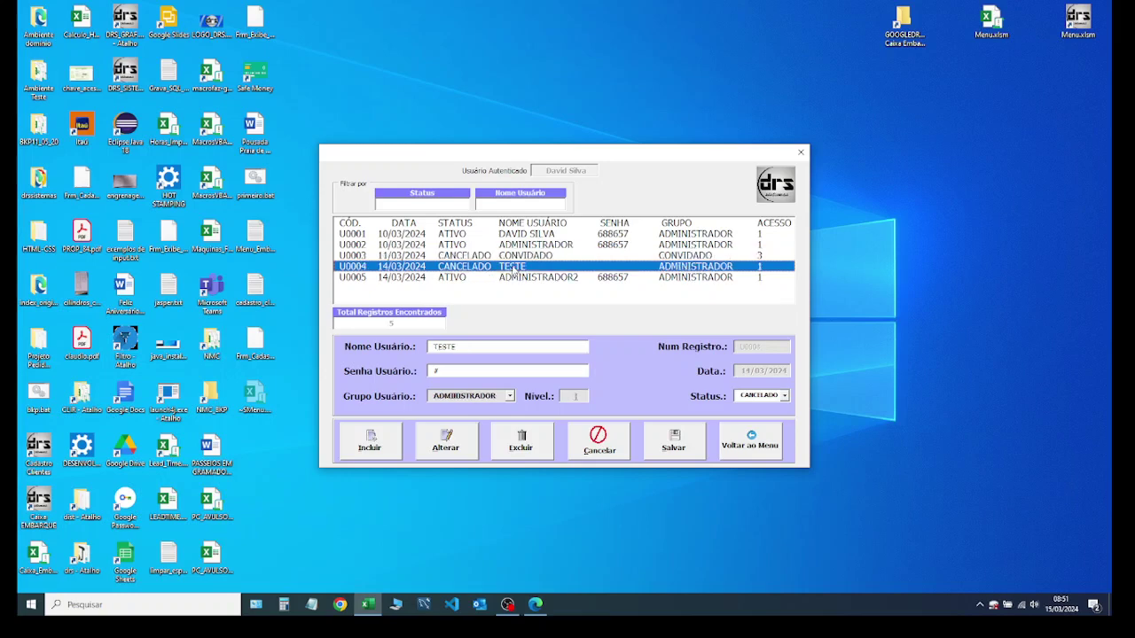
pyautogui.click(510, 396)
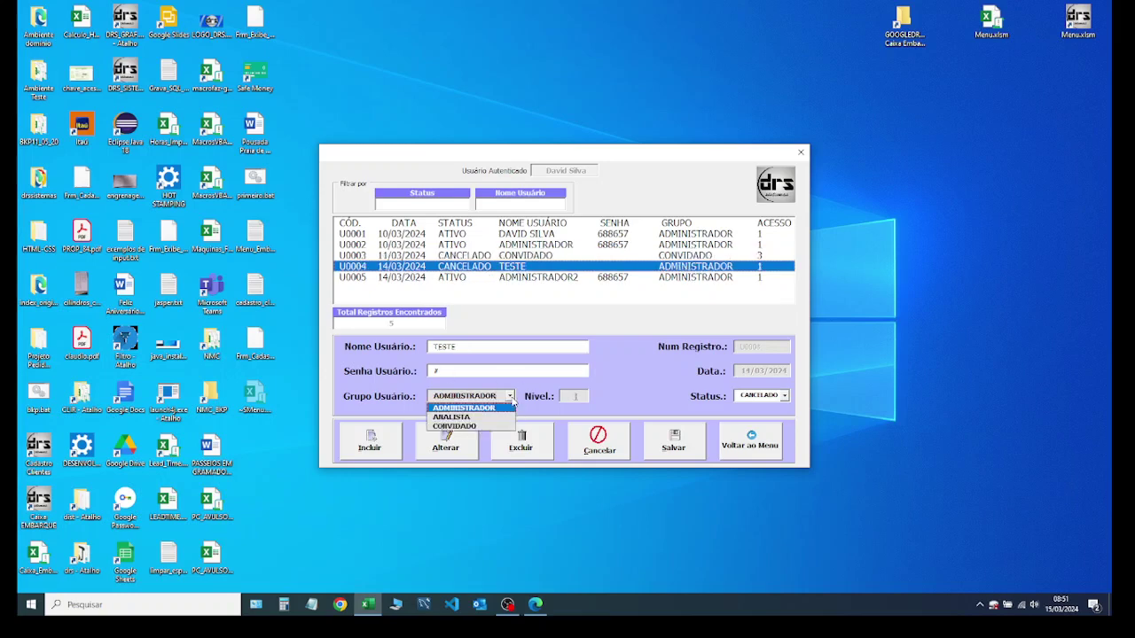
pyautogui.click(462, 416)
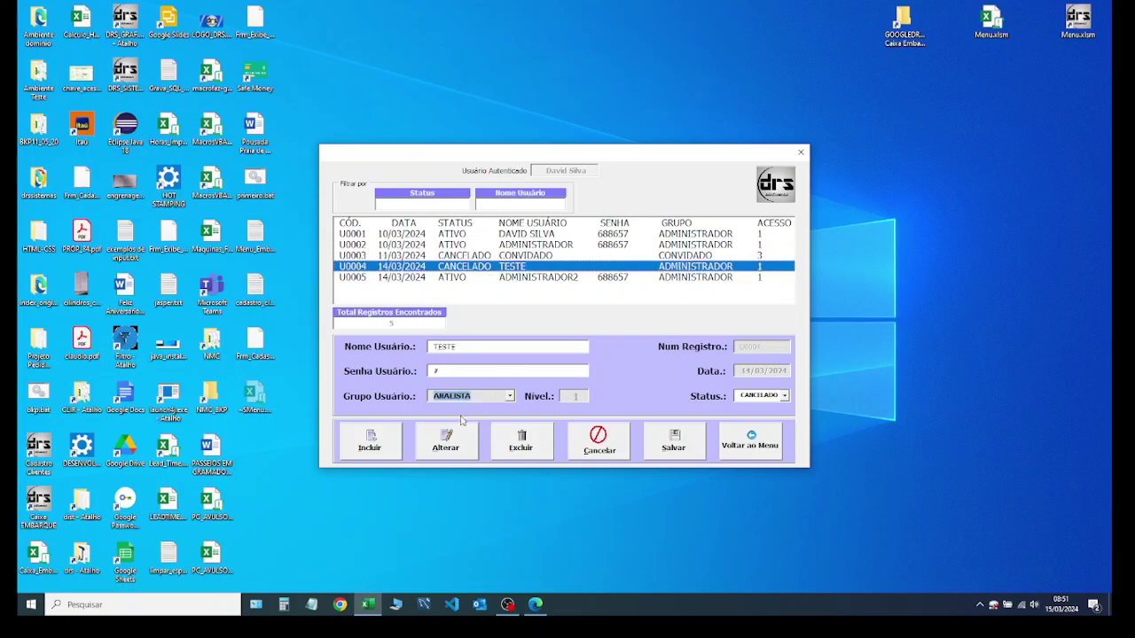
pyautogui.press('Tab')
pyautogui.click(785, 396)
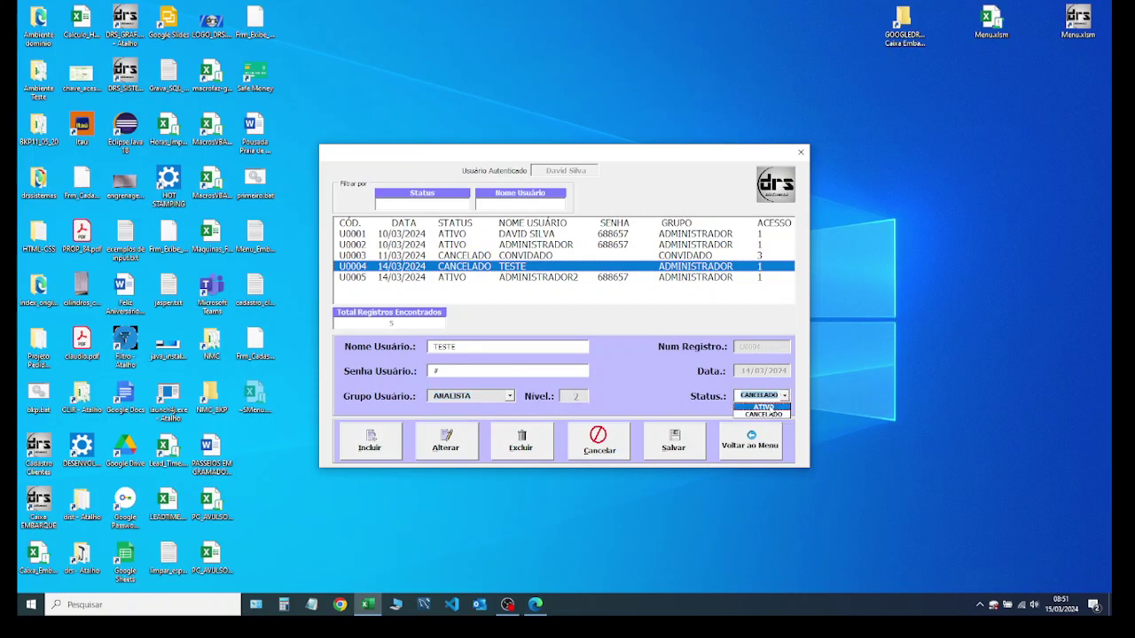
pyautogui.click(764, 406)
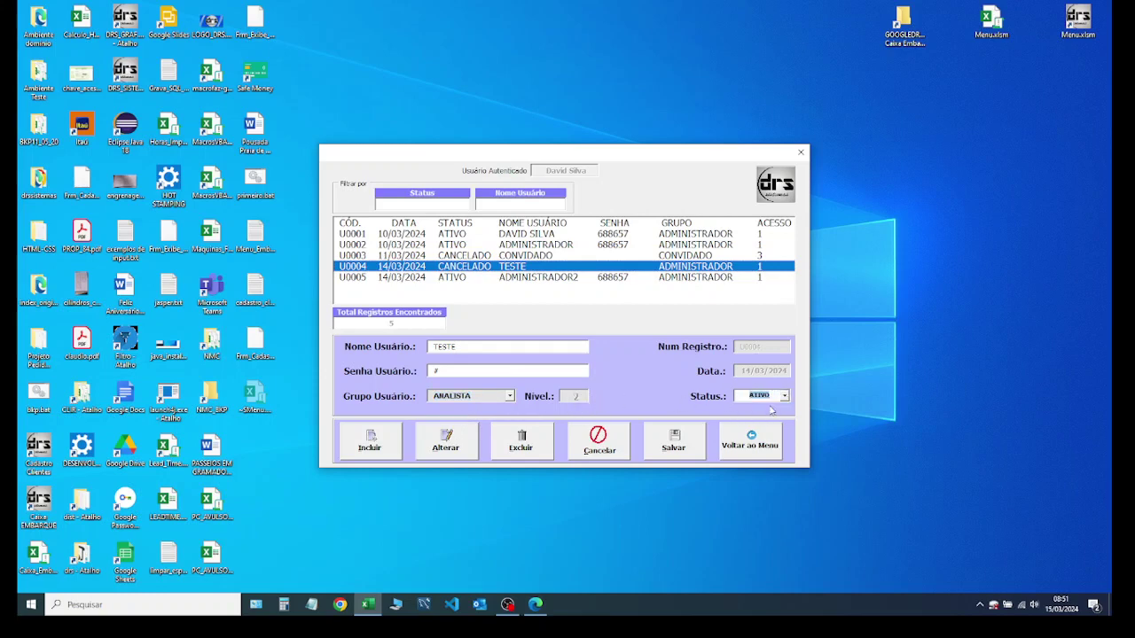
pyautogui.click(672, 441)
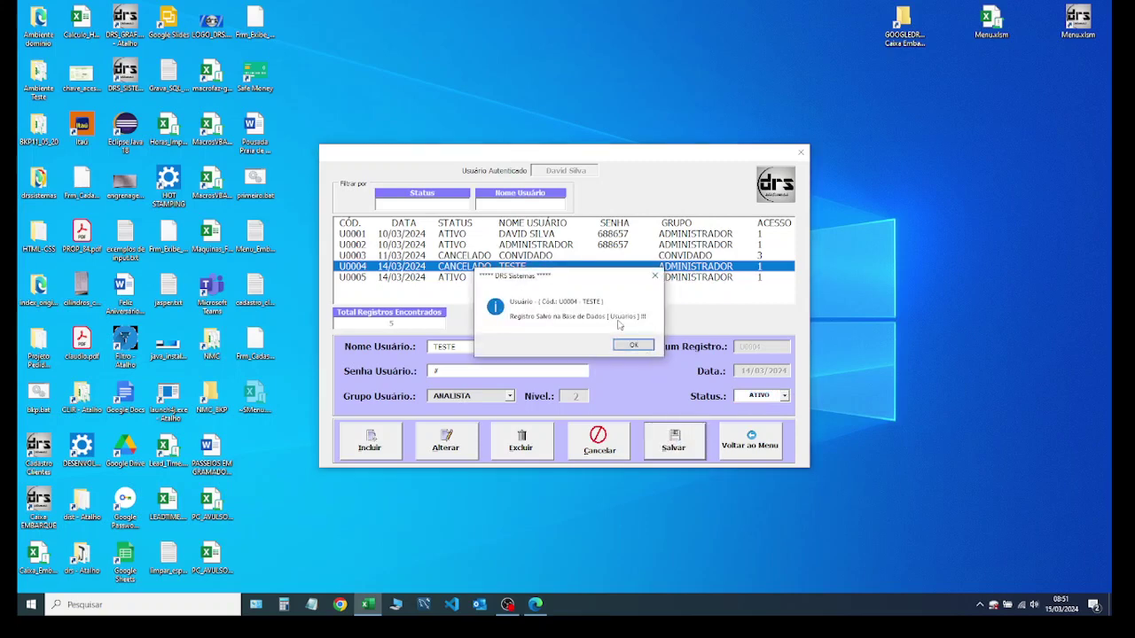
pyautogui.click(632, 345)
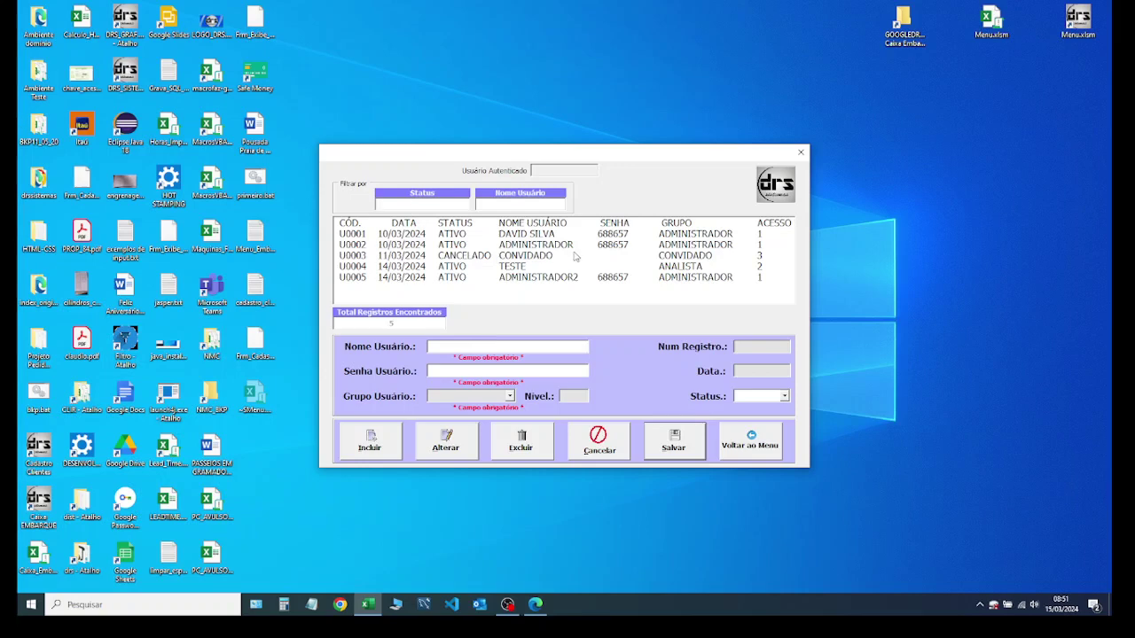
# Step: Filter the user list by status ativo and by cancelado, view the cancelled user's record, and clear the Status filter
pyautogui.write('ativo')
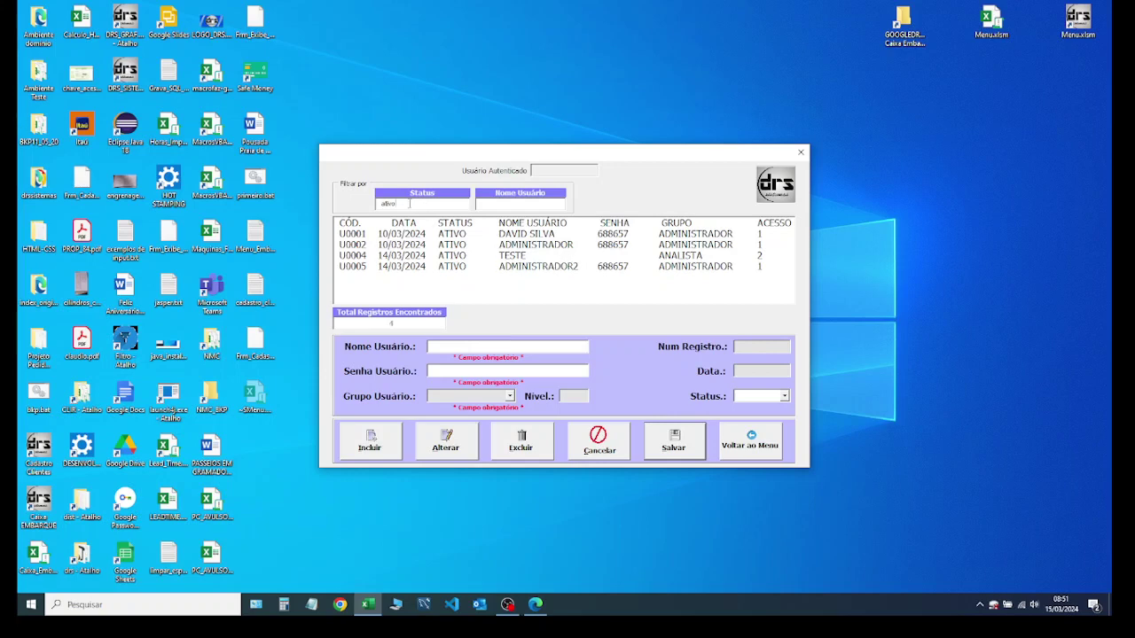
pyautogui.moveTo(409, 204); pyautogui.dragTo(350, 204)
pyautogui.write('ca')
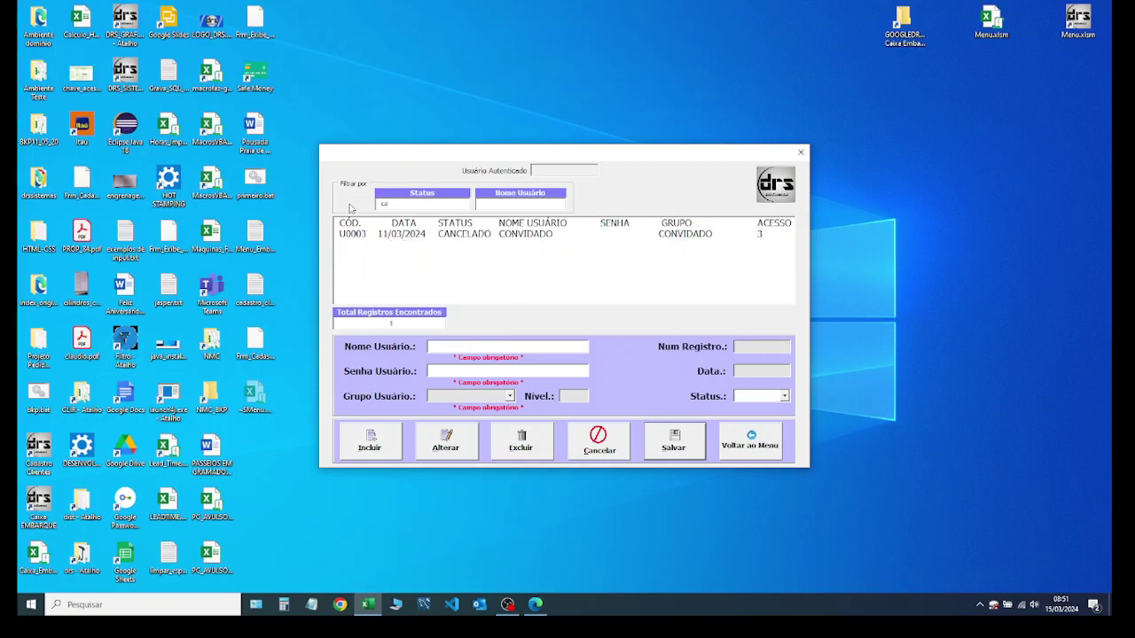
pyautogui.write('ncelado')
pyautogui.click(458, 236)
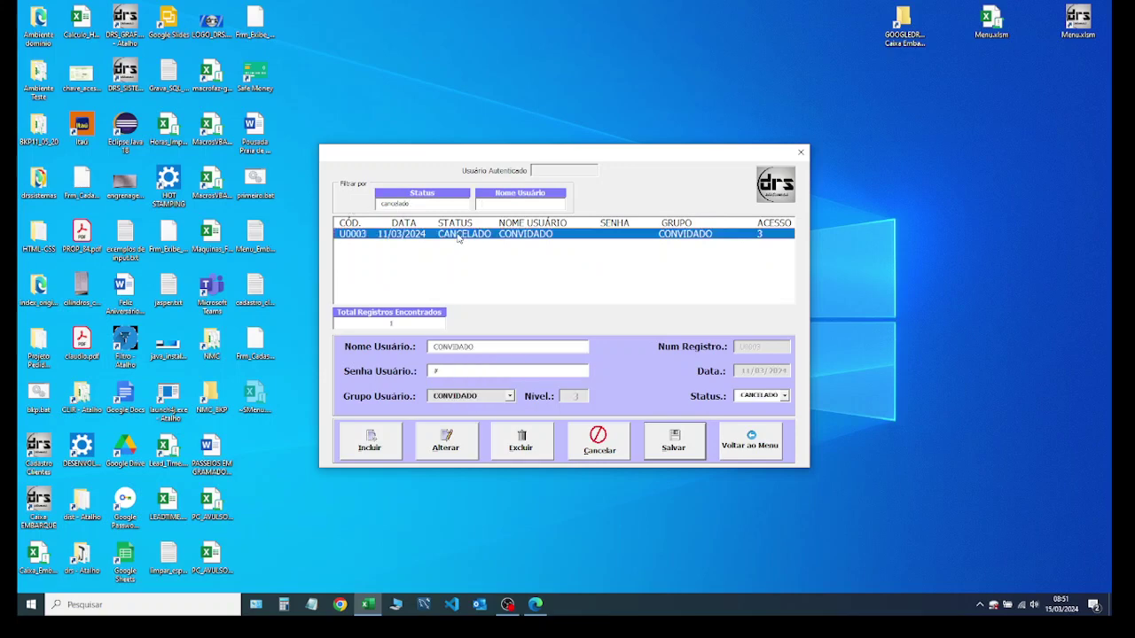
pyautogui.moveTo(412, 204); pyautogui.dragTo(329, 209)
pyautogui.press('BackSpace')
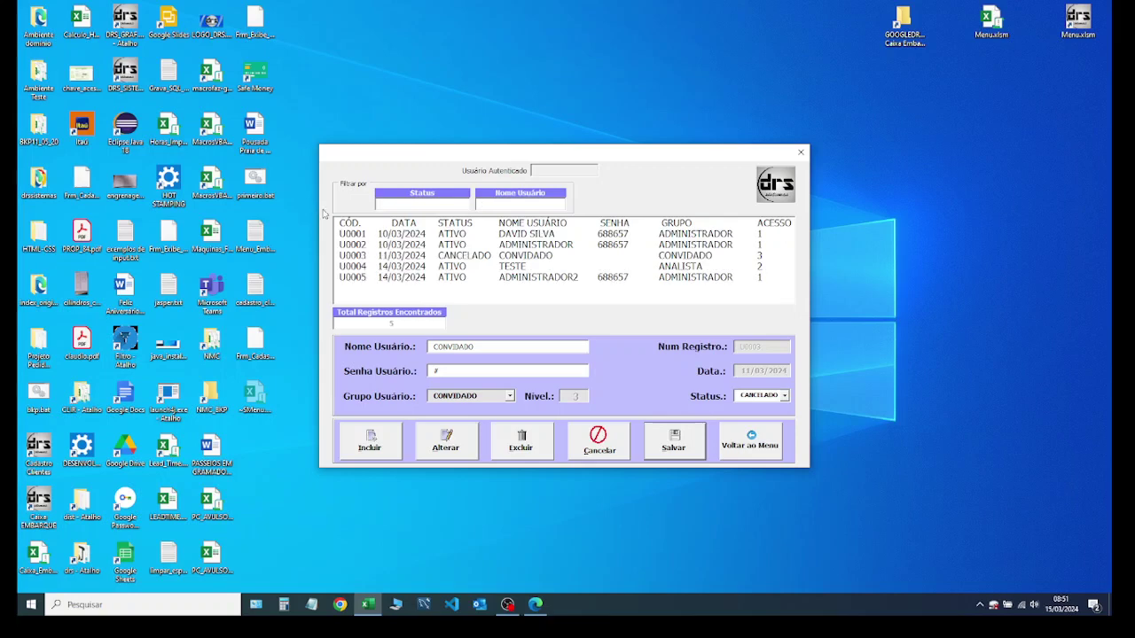
# Step: Filter the user list by the first letters of the administrator's name, view the matching record, and return to the Menu Inicial
pyautogui.write('da')
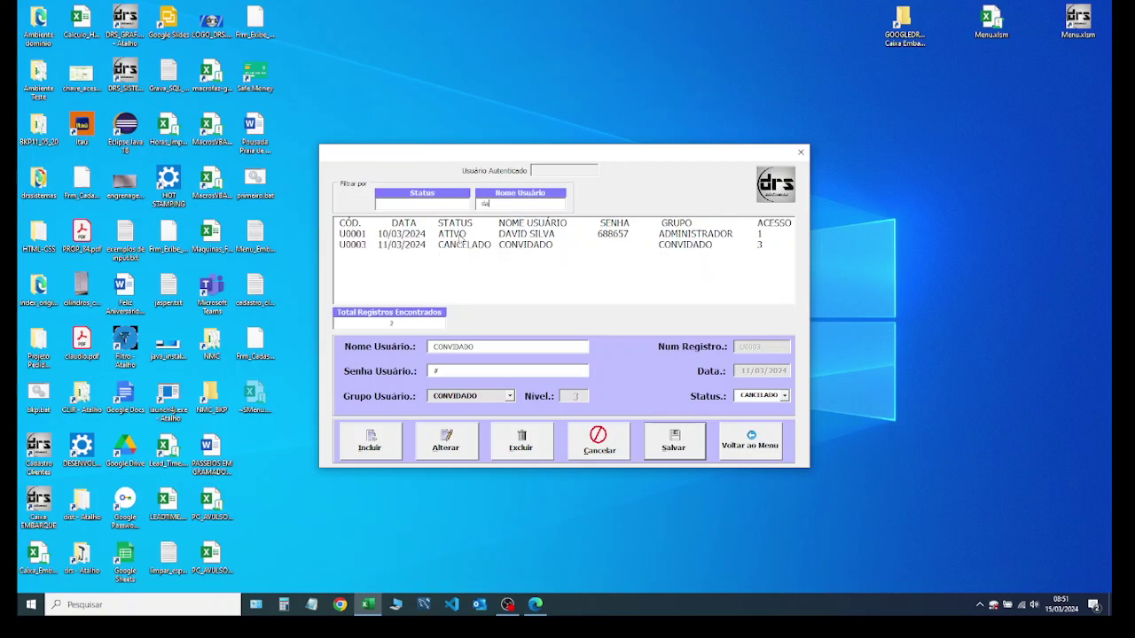
pyautogui.write('v')
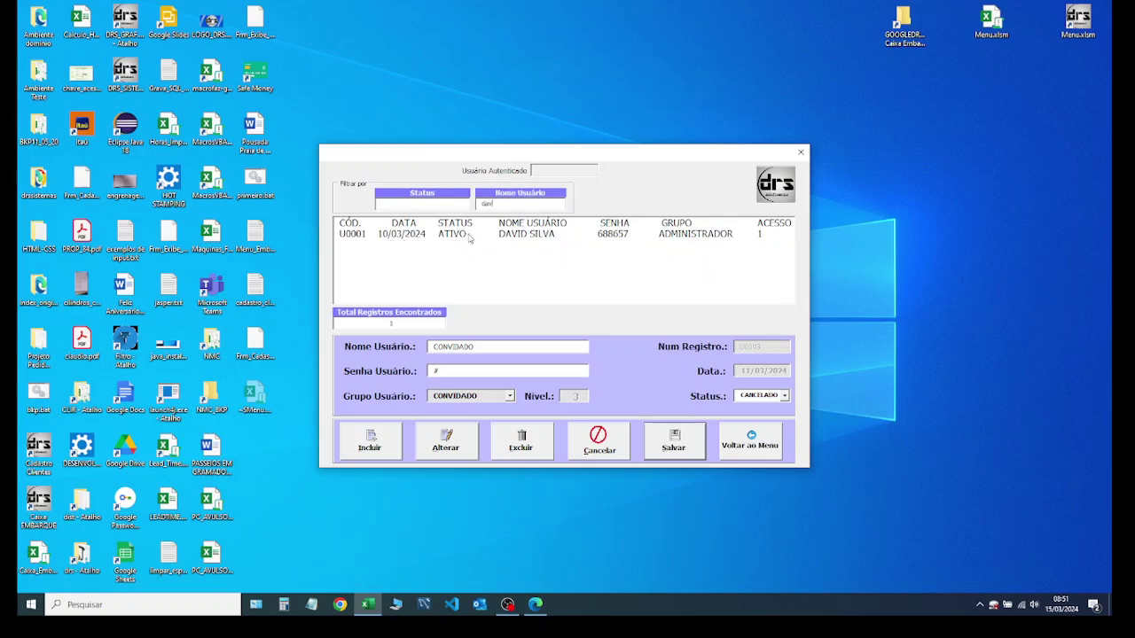
pyautogui.click(550, 236)
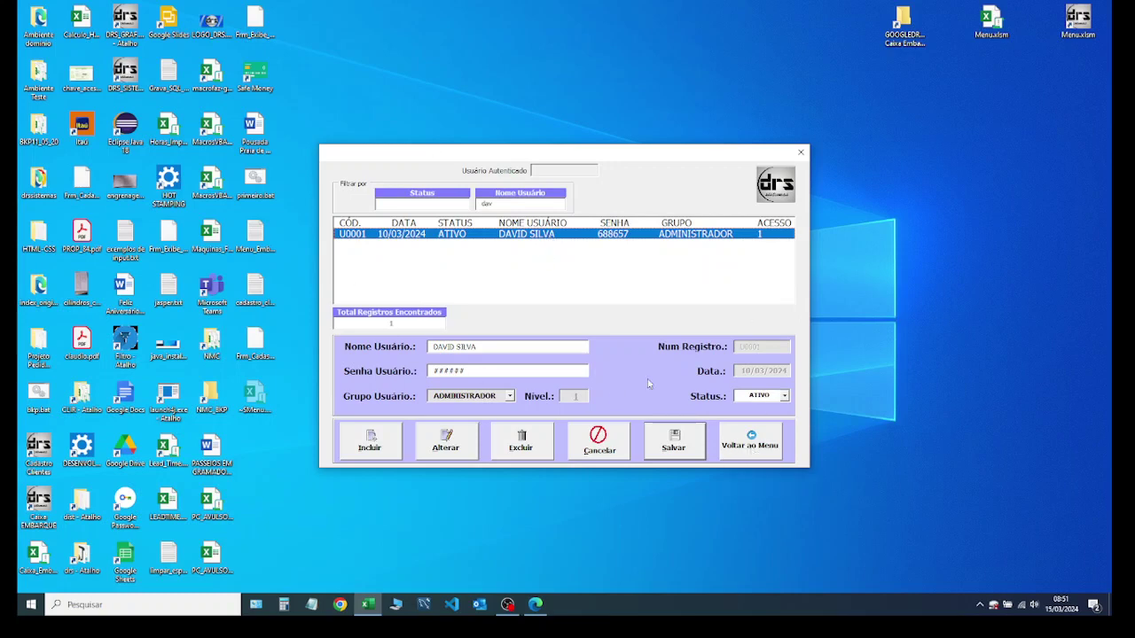
pyautogui.click(750, 446)
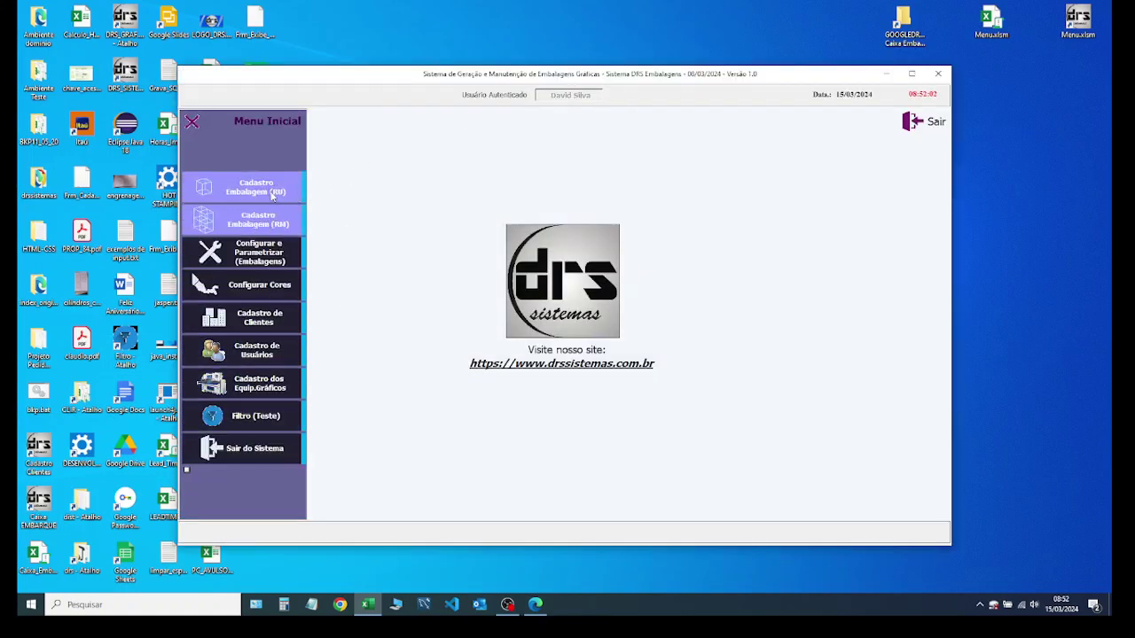
# Step: Open Filtro (Teste), select the Farinha row in the list, and return to the Menu Inicial
pyautogui.click(252, 418)
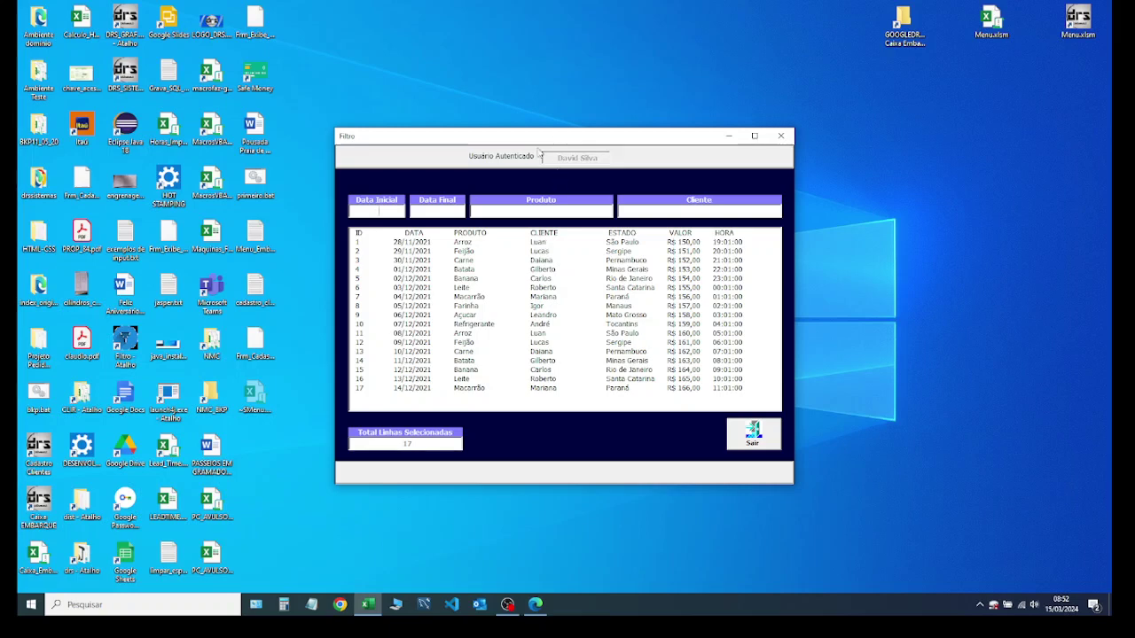
pyautogui.click(556, 307)
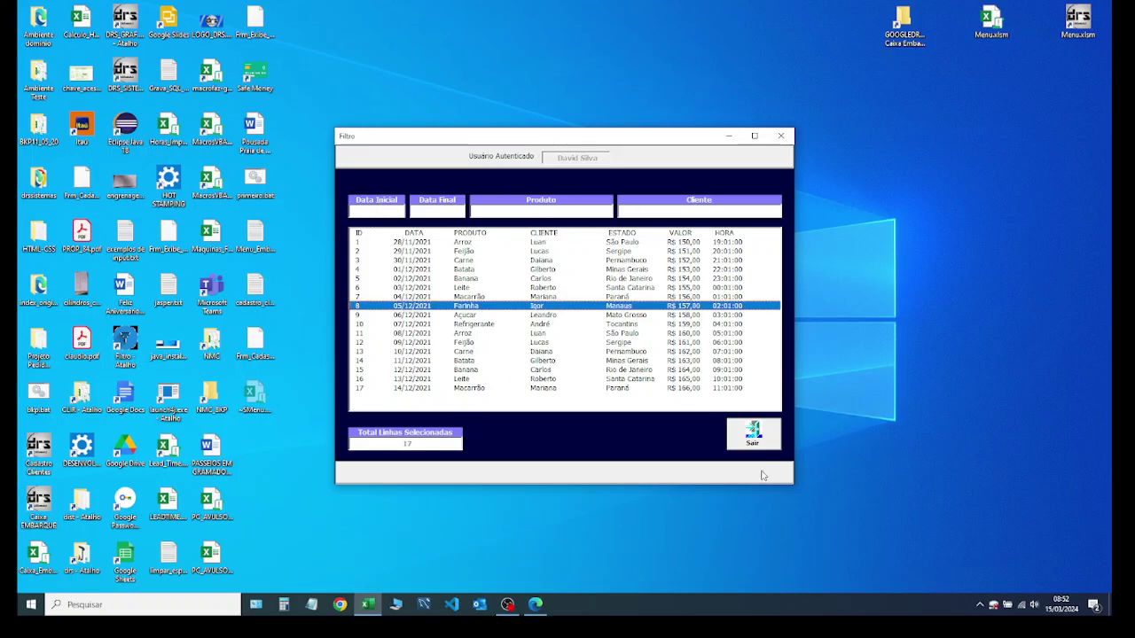
pyautogui.click(760, 440)
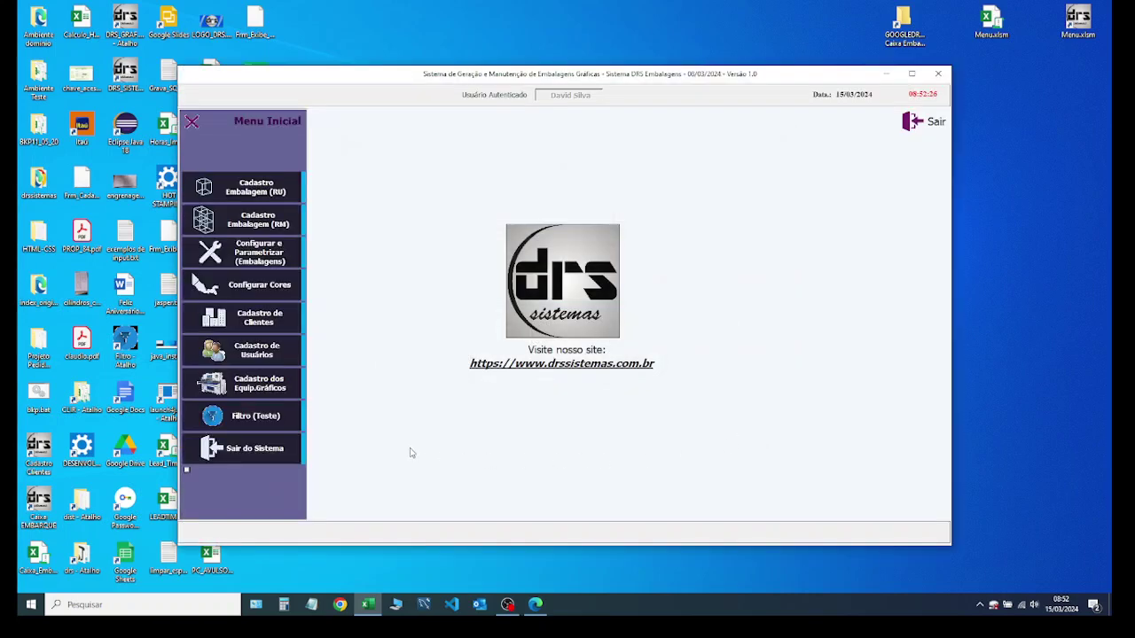